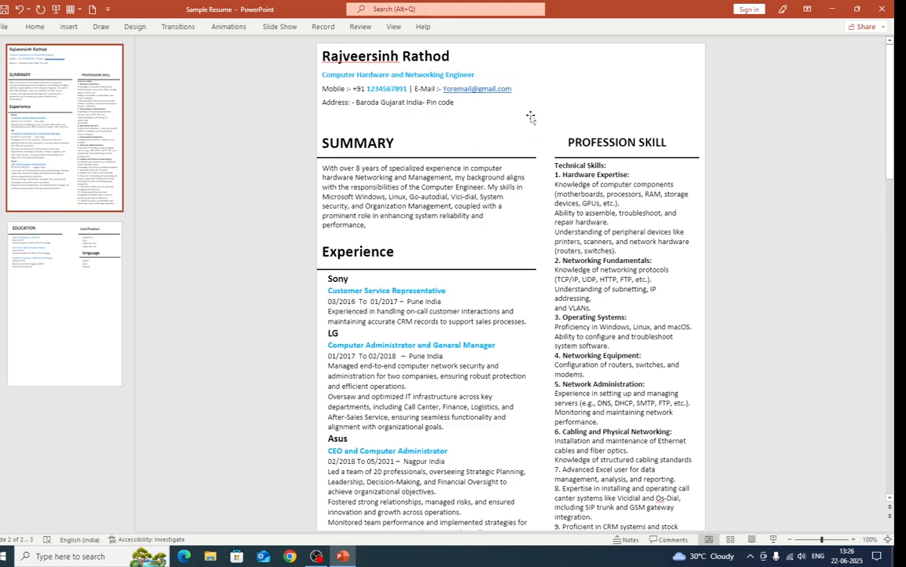
# Step: Review the sample resume's header block: the name, job title, mobile number, e-mail and address lines
pyautogui.click(530, 91)
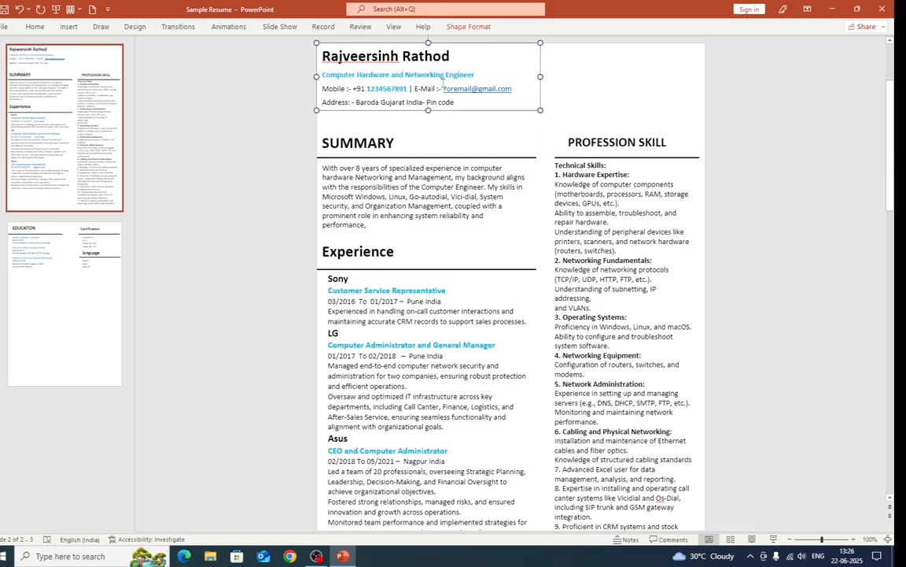
pyautogui.tripleClick(353, 56)
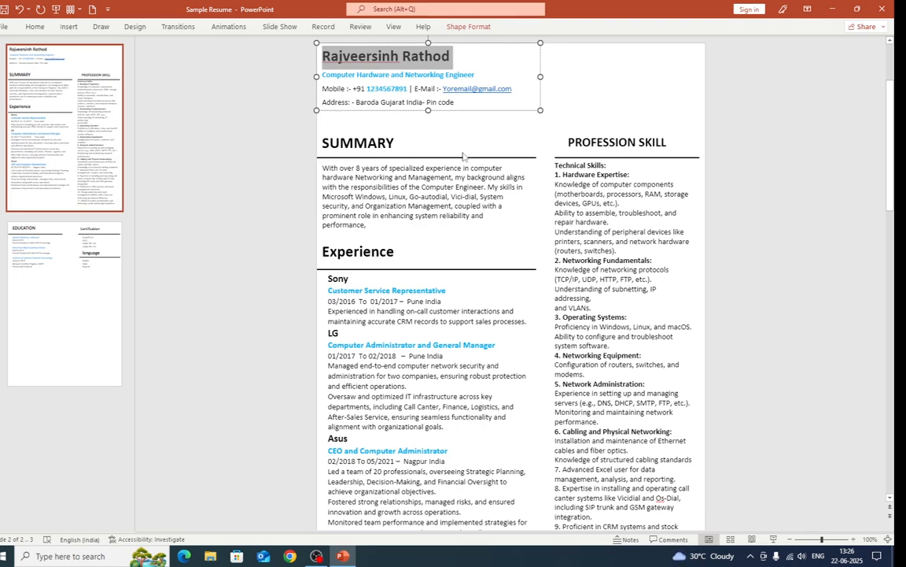
pyautogui.doubleClick(420, 63)
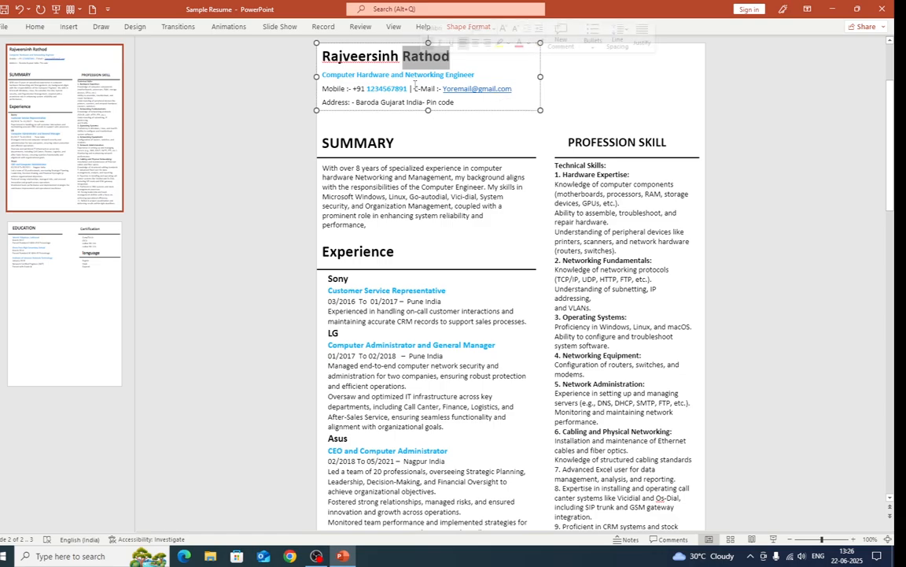
pyautogui.moveTo(323, 75); pyautogui.dragTo(476, 75)
pyautogui.click(473, 147)
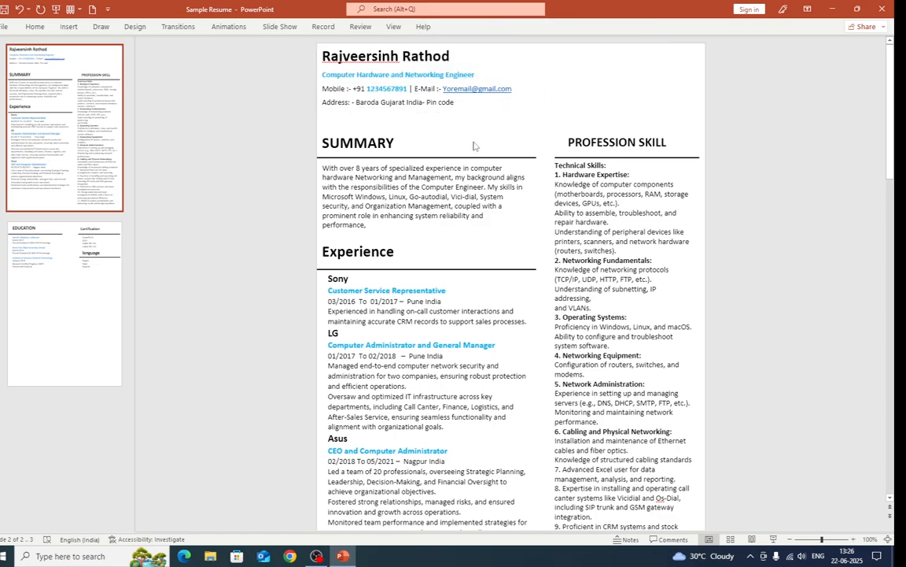
pyautogui.tripleClick(454, 76)
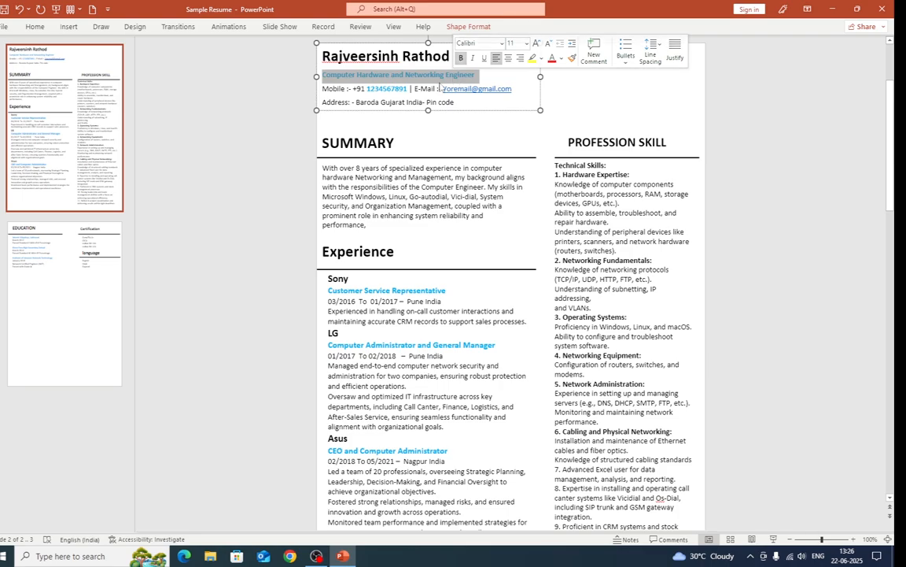
pyautogui.doubleClick(387, 89)
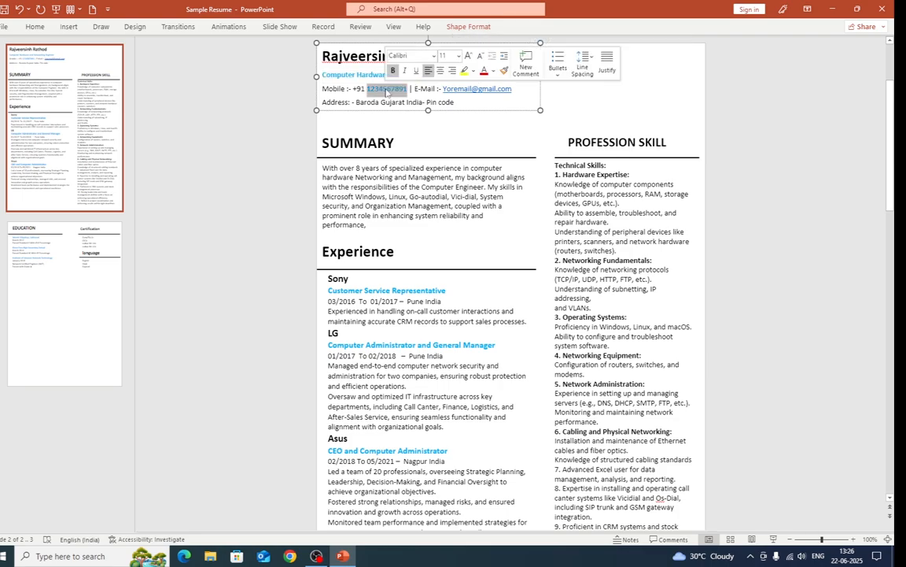
pyautogui.tripleClick(481, 89)
pyautogui.tripleClick(390, 103)
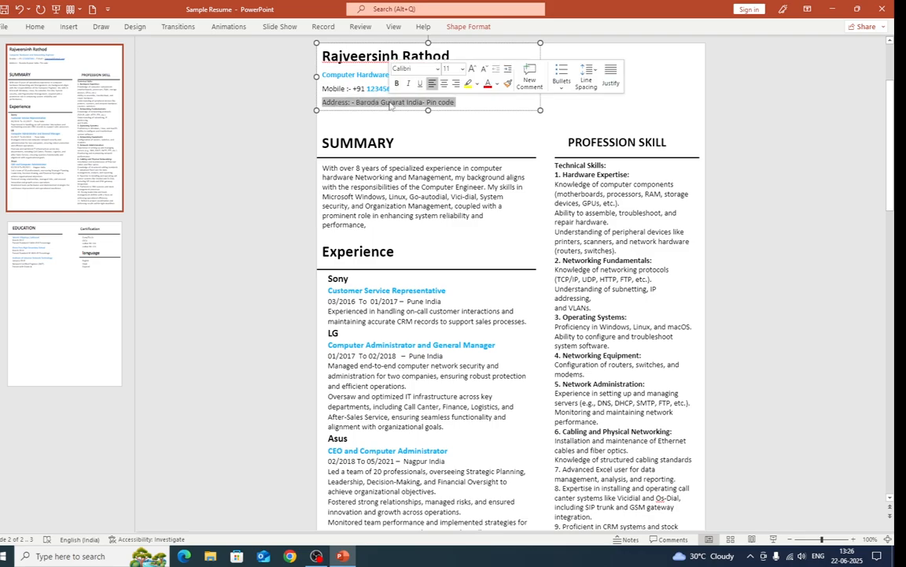
# Step: Examine the Summary, Experience and Profession Skill headings and their text on the sample resume's first page
pyautogui.click(404, 139)
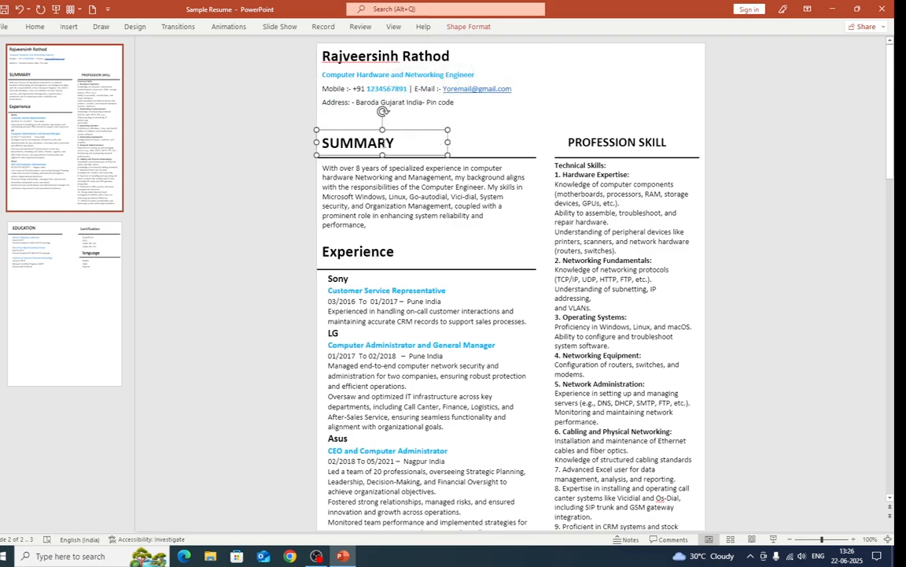
pyautogui.doubleClick(358, 142)
pyautogui.click(394, 188)
pyautogui.scroll(-1, 394, 187)
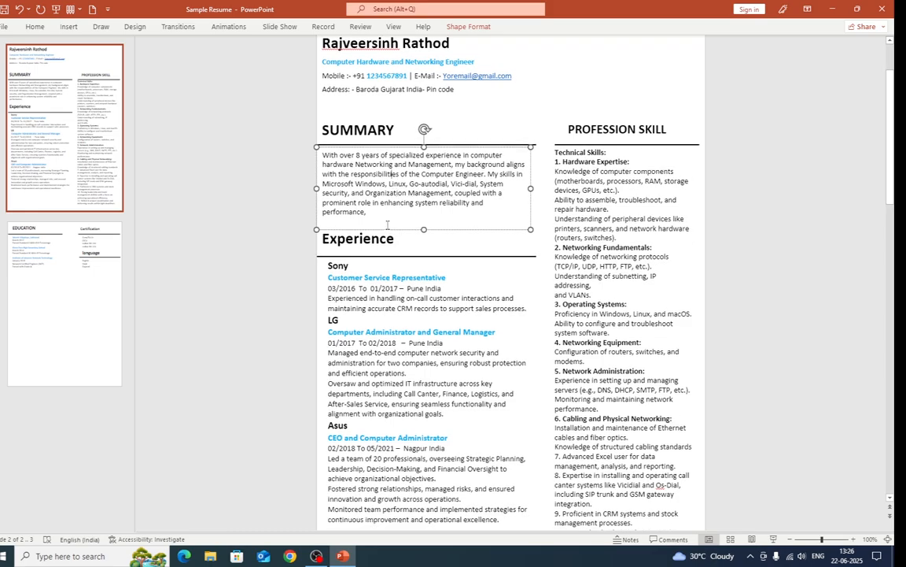
pyautogui.click(325, 220)
pyautogui.scroll(-1, 364, 246)
pyautogui.scroll(-1, 364, 247)
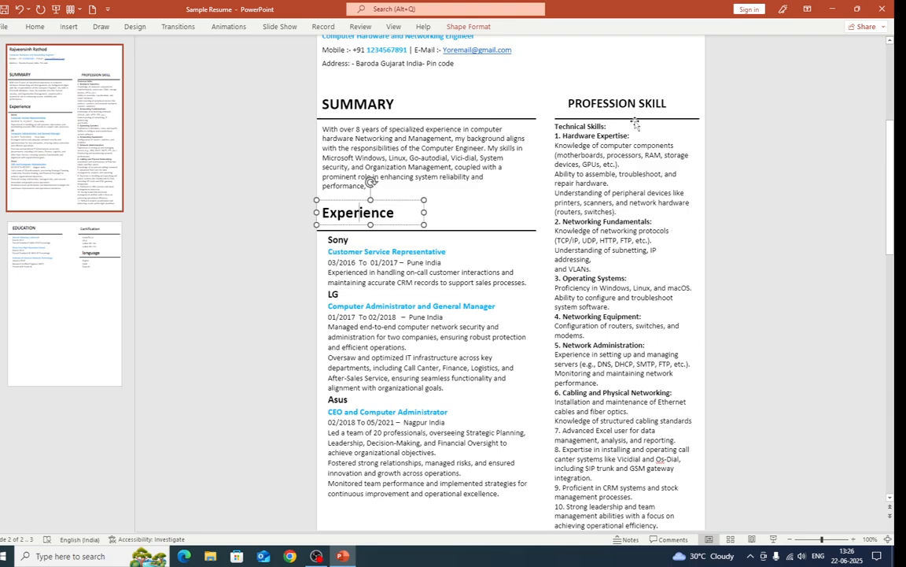
pyautogui.doubleClick(606, 103)
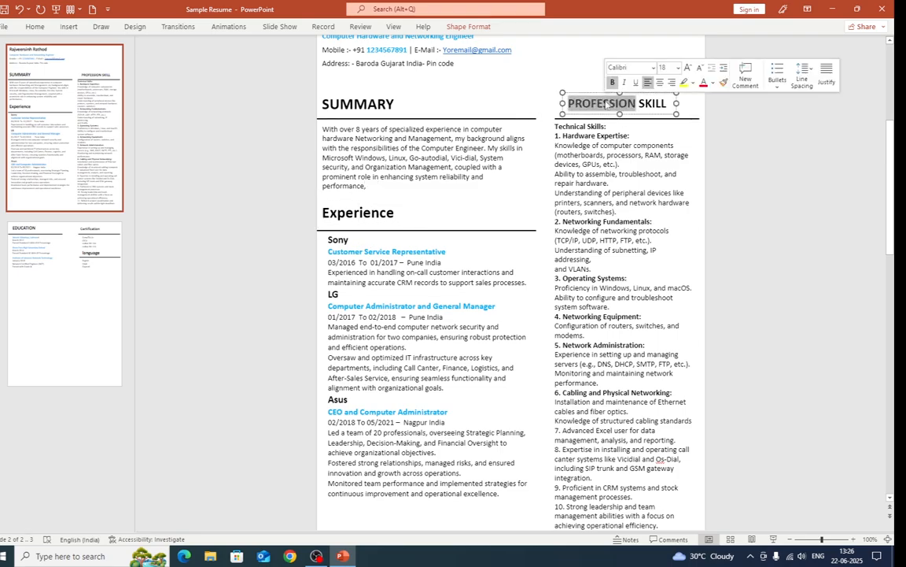
pyautogui.click(624, 118)
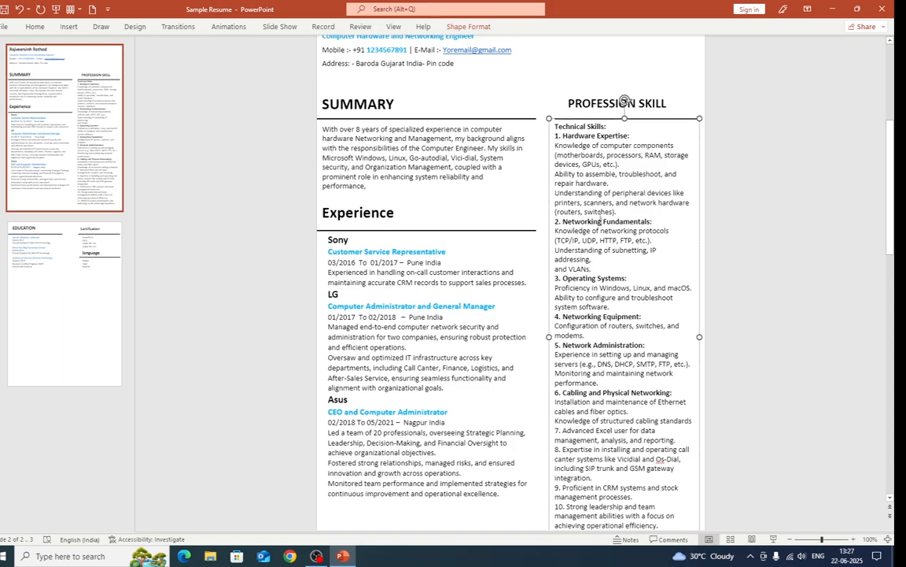
# Step: Examine the Education, Certification and Language sections on the sample resume's second page, and return to the first page
pyautogui.click(101, 287)
pyautogui.click(417, 130)
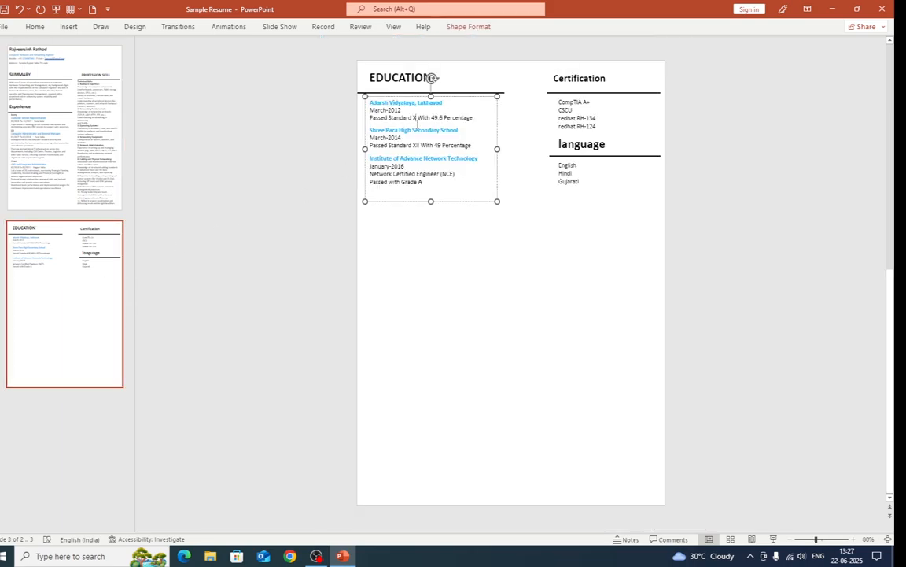
pyautogui.click(411, 80)
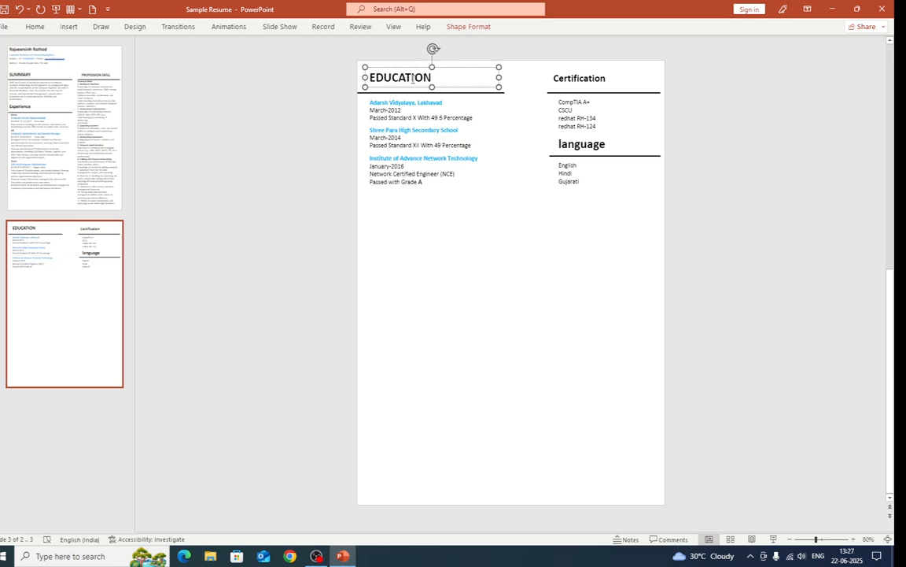
pyautogui.click(578, 102)
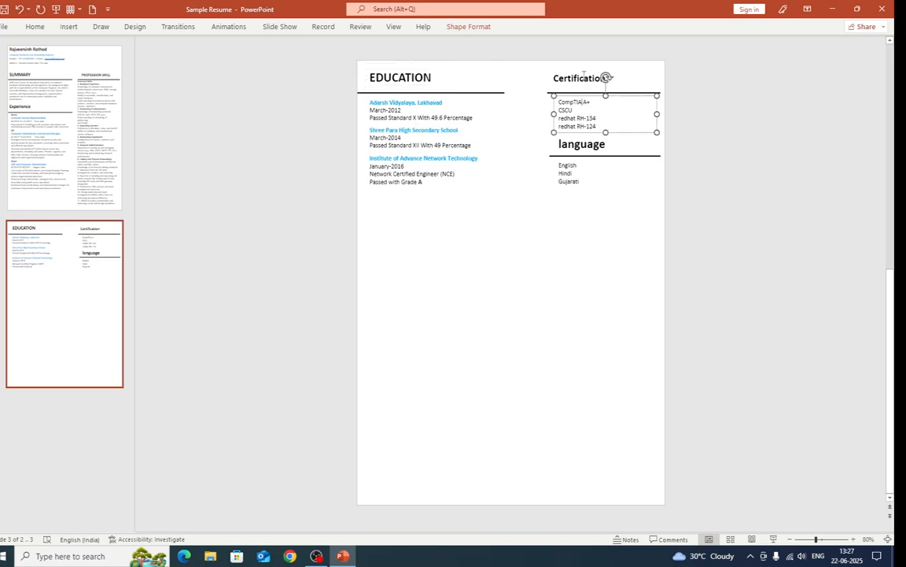
pyautogui.click(575, 76)
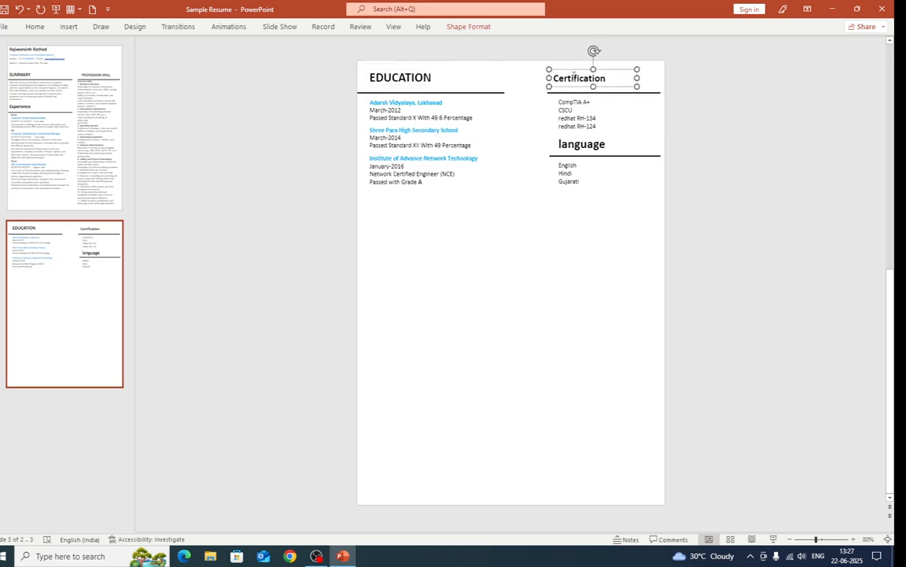
pyautogui.click(575, 164)
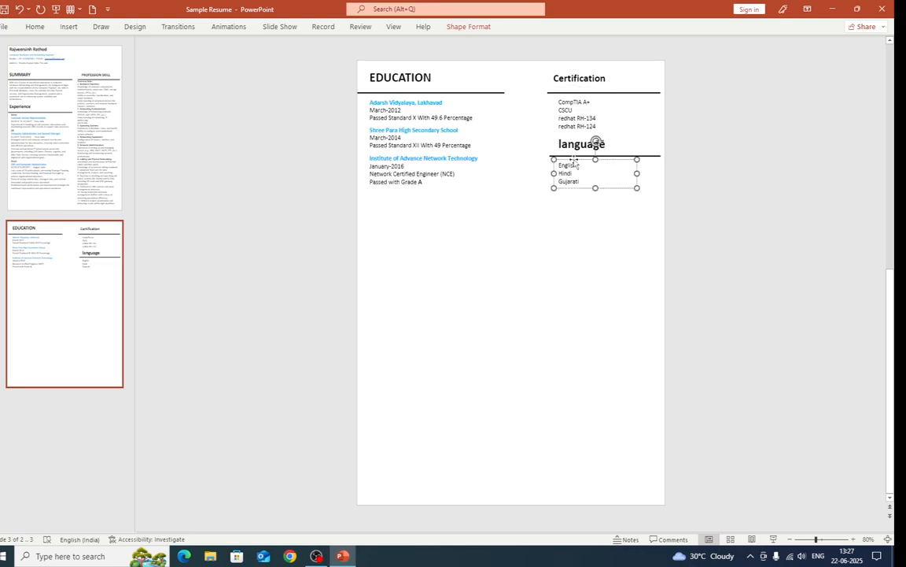
pyautogui.click(48, 133)
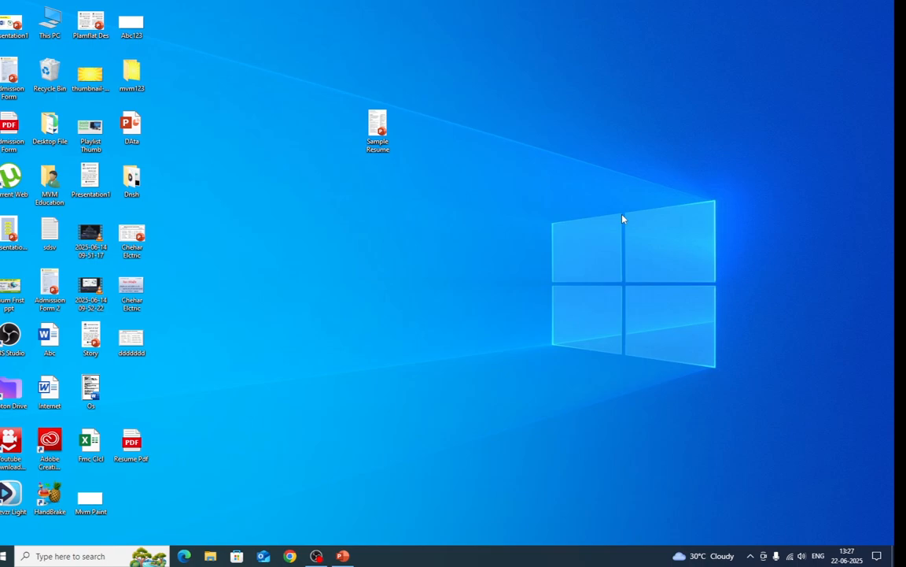
# Step: Search for PowerPoint from the desktop and launch it with a new blank presentation
pyautogui.press('super')
pyautogui.write('powe')
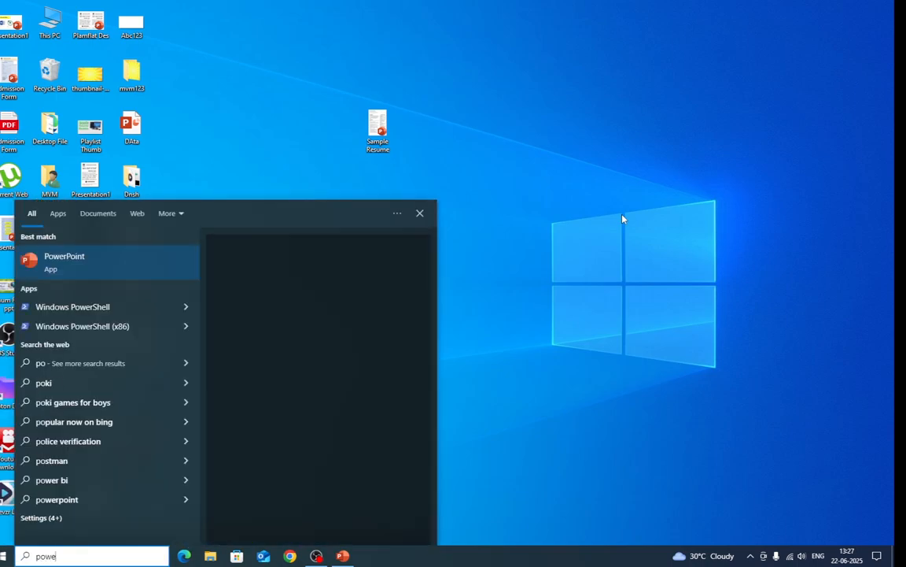
pyautogui.write('rpoint')
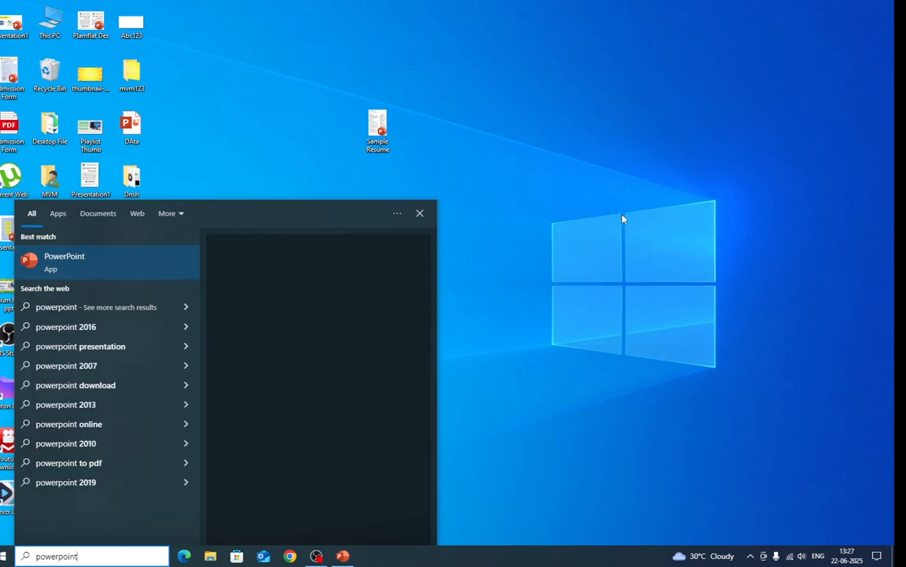
pyautogui.press('Return')
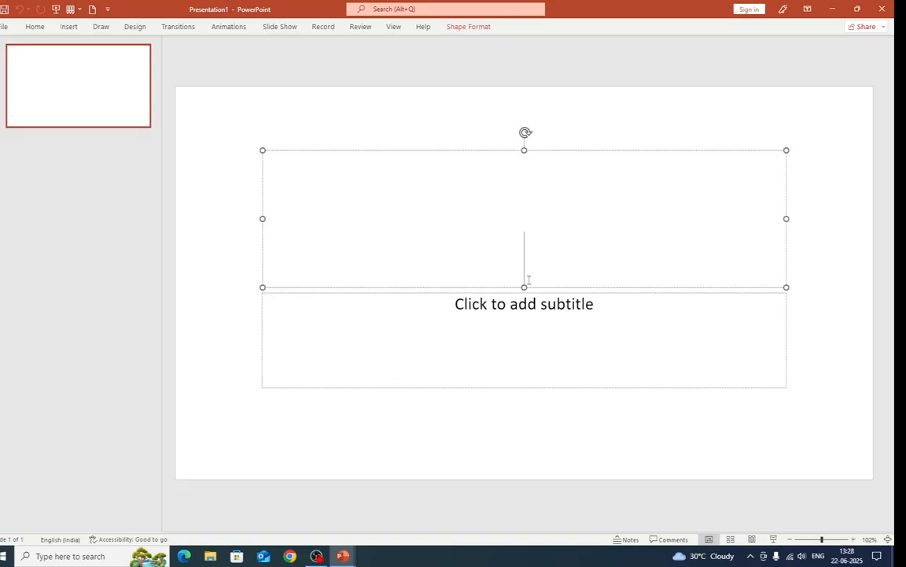
# Step: Delete the title and subtitle placeholders to leave the first slide empty
pyautogui.click(522, 151)
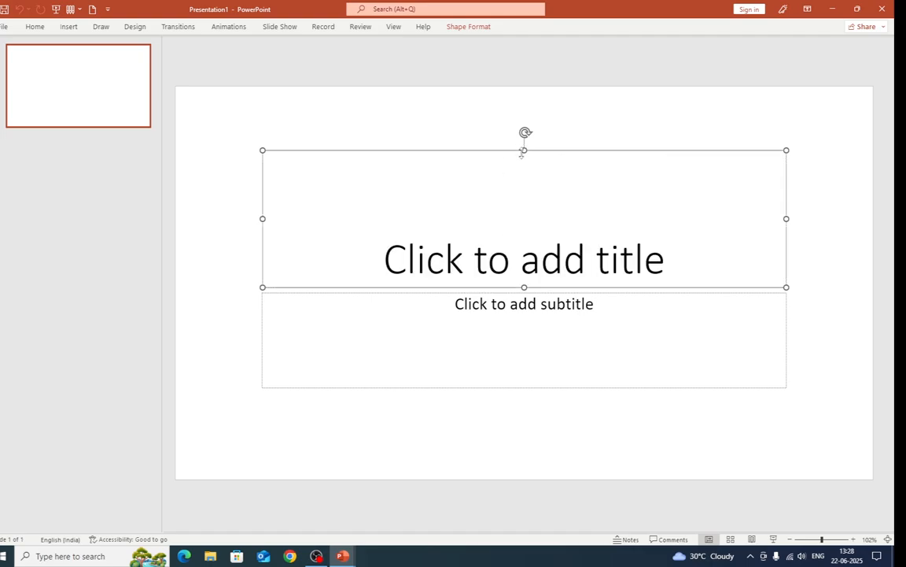
pyautogui.press('Delete')
pyautogui.press('Delete')
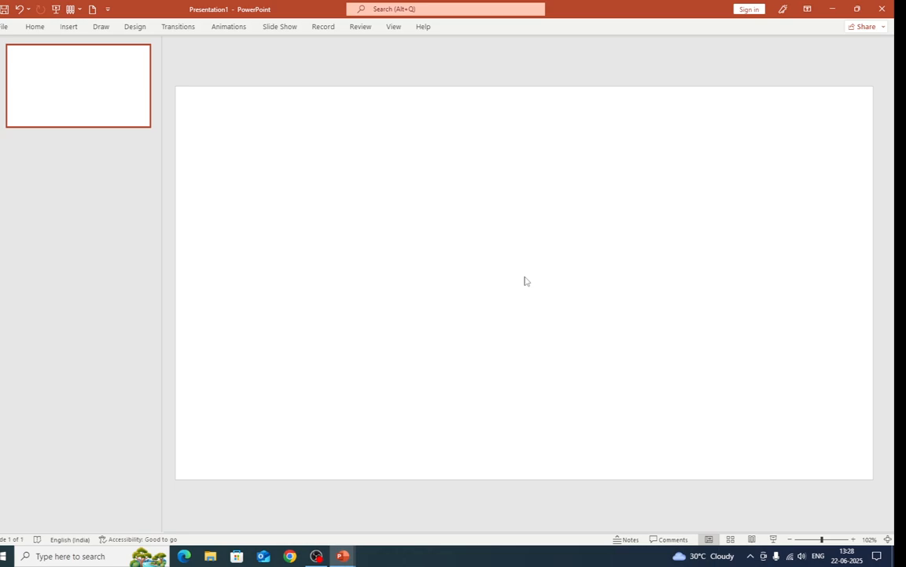
# Step: Set the slide size to A4 Paper (210x297 mm) in portrait orientation, scaling the content with Ensure Fit
pyautogui.click(138, 30)
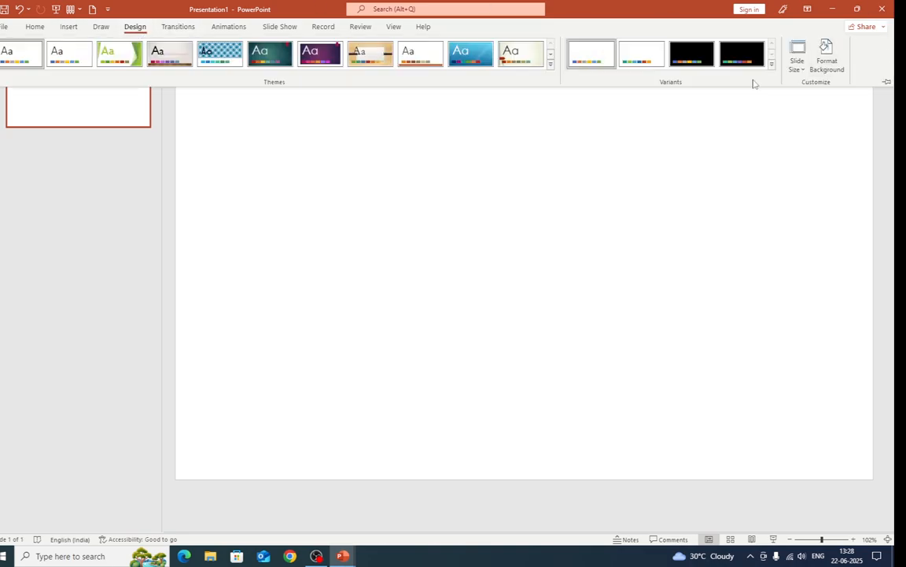
pyautogui.click(801, 75)
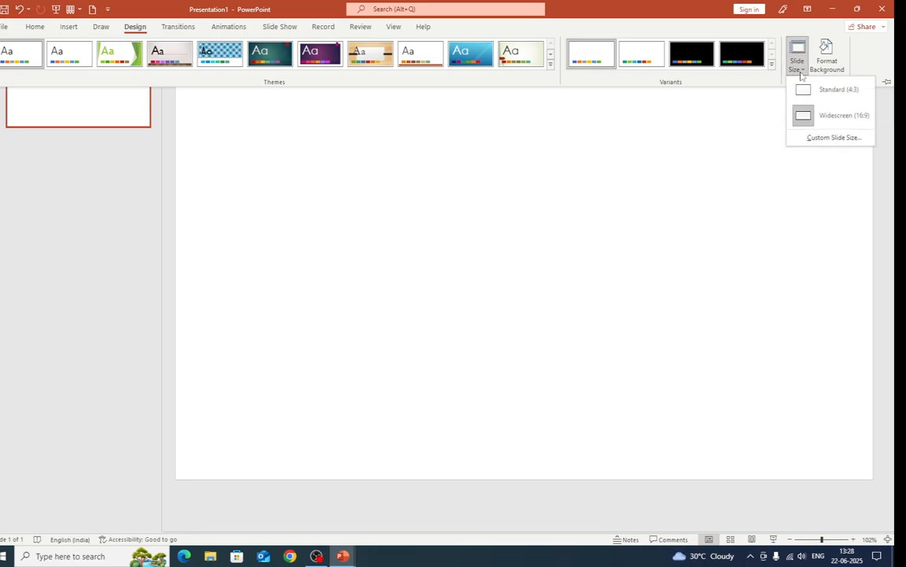
pyautogui.click(818, 139)
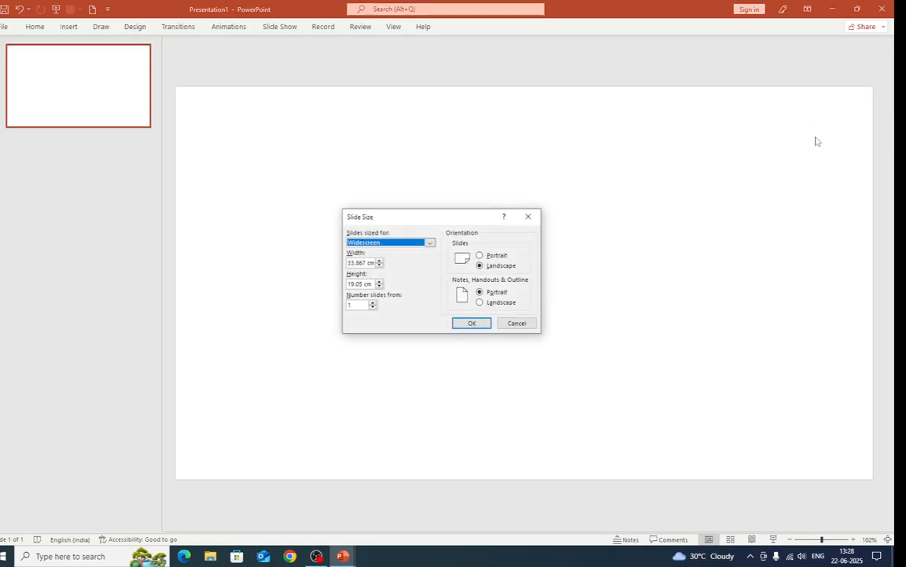
pyautogui.click(431, 243)
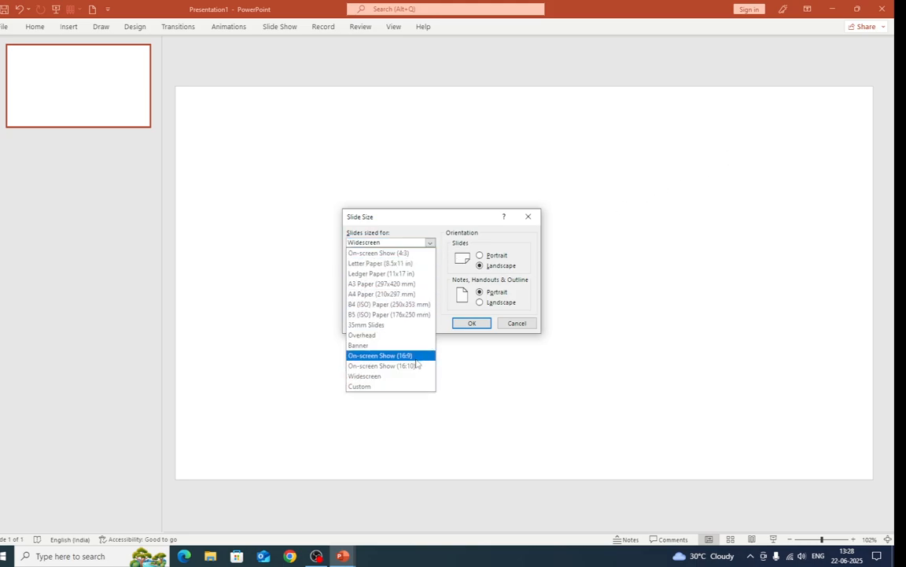
pyautogui.click(384, 295)
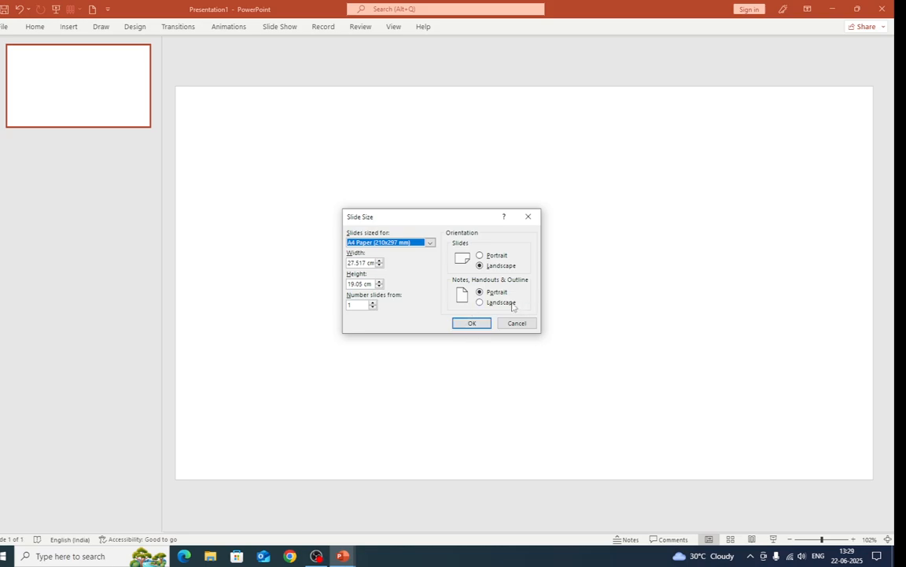
pyautogui.click(494, 256)
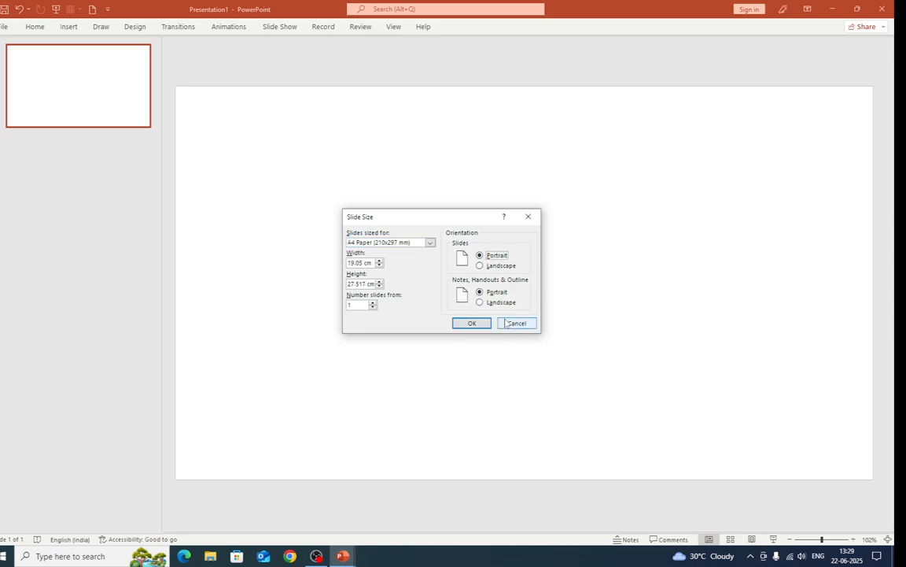
pyautogui.click(469, 324)
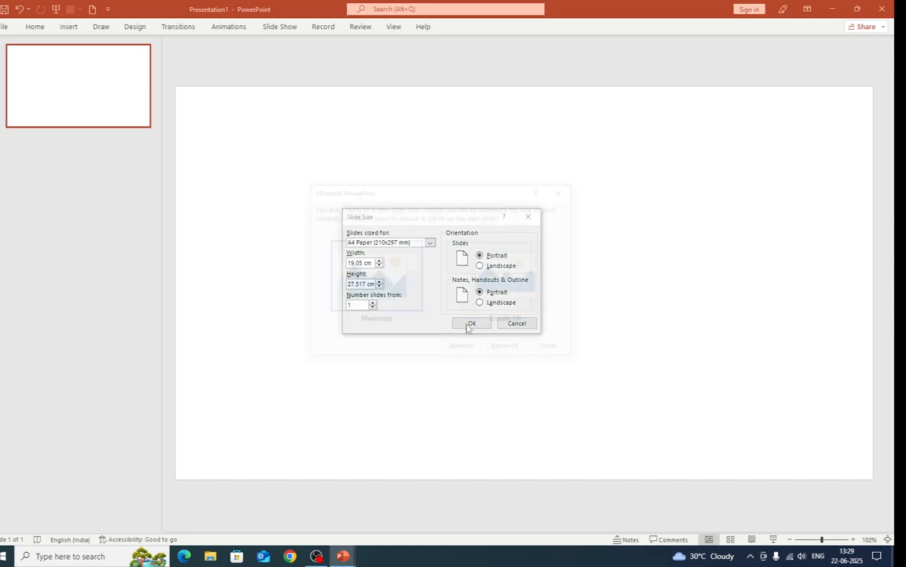
pyautogui.click(507, 348)
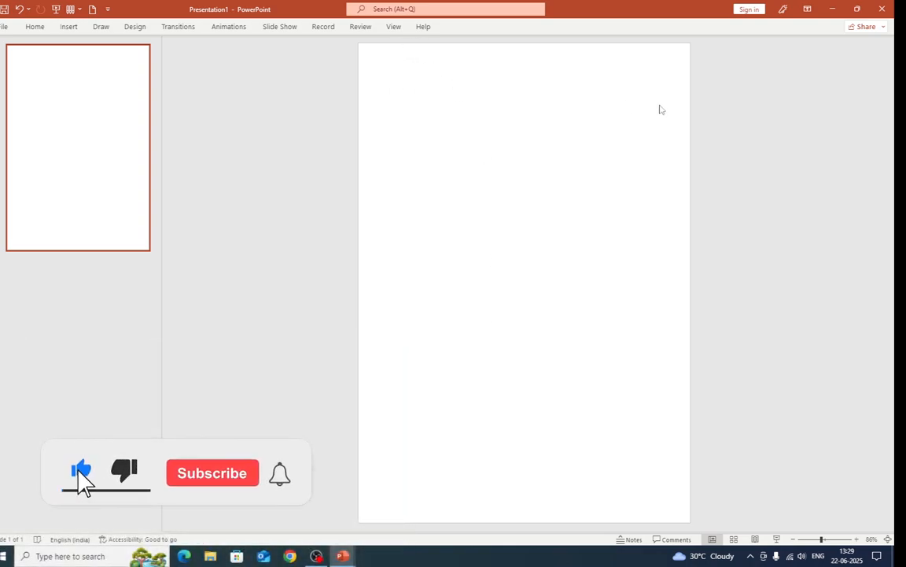
# Step: Draw a wide text box across the top of the page and paste the resume header with name, job title and contact details
pyautogui.click(69, 29)
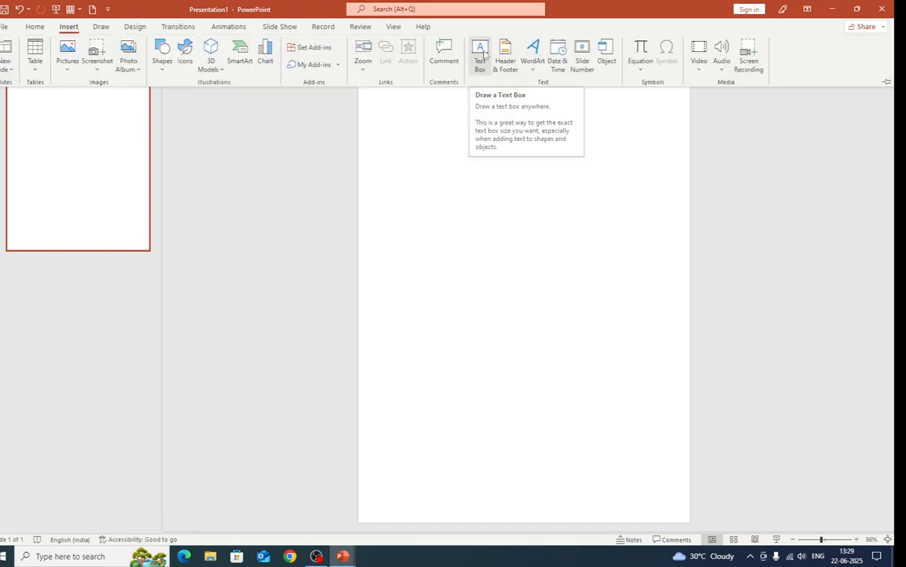
pyautogui.click(482, 53)
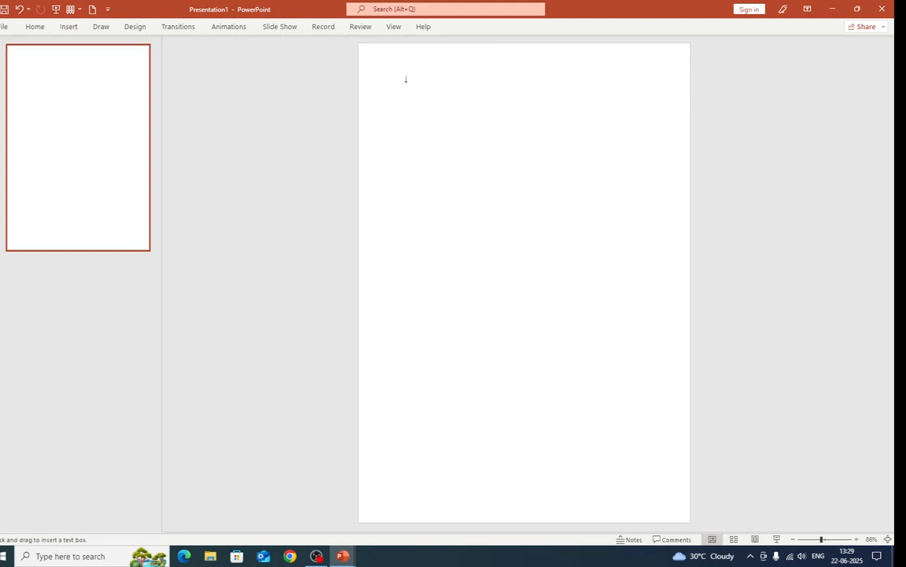
pyautogui.moveTo(368, 58); pyautogui.dragTo(678, 133)
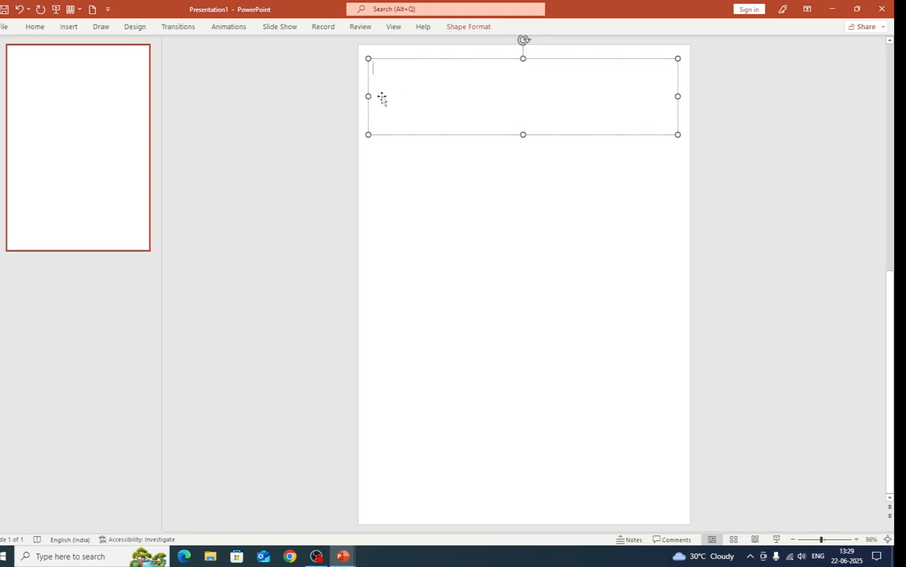
pyautogui.hotkey('ctrl', 'v')
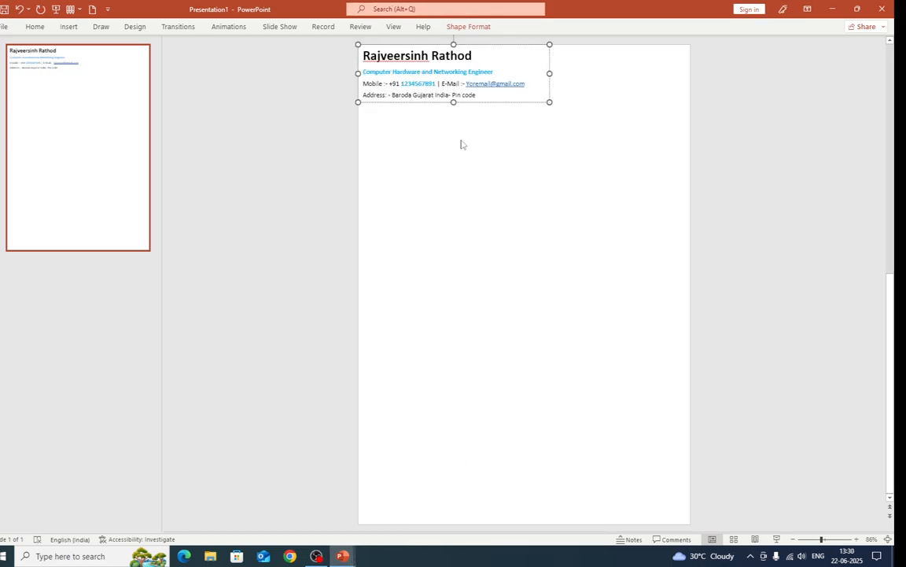
# Step: Widen the header text box to about three quarters of the page width, leaving space beside it for a photo
pyautogui.click(462, 144)
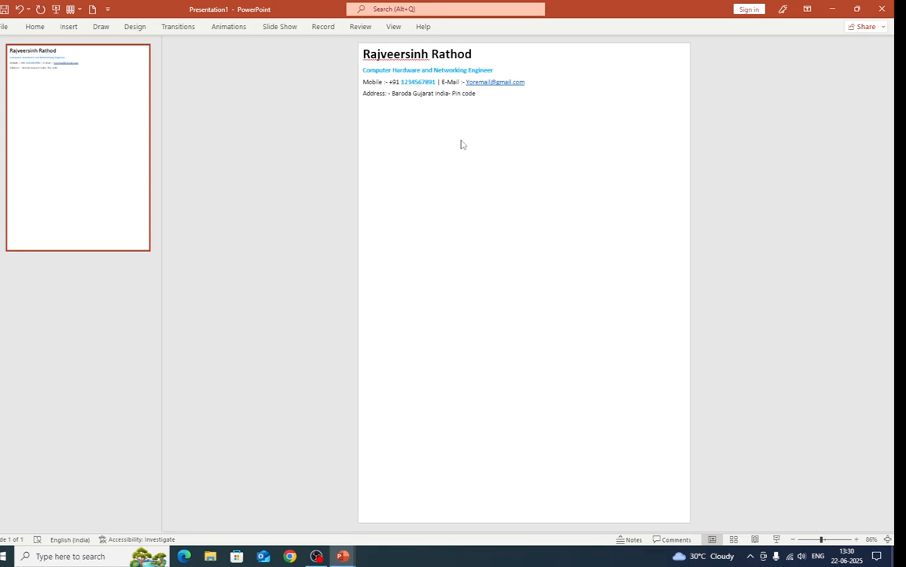
pyautogui.click(470, 95)
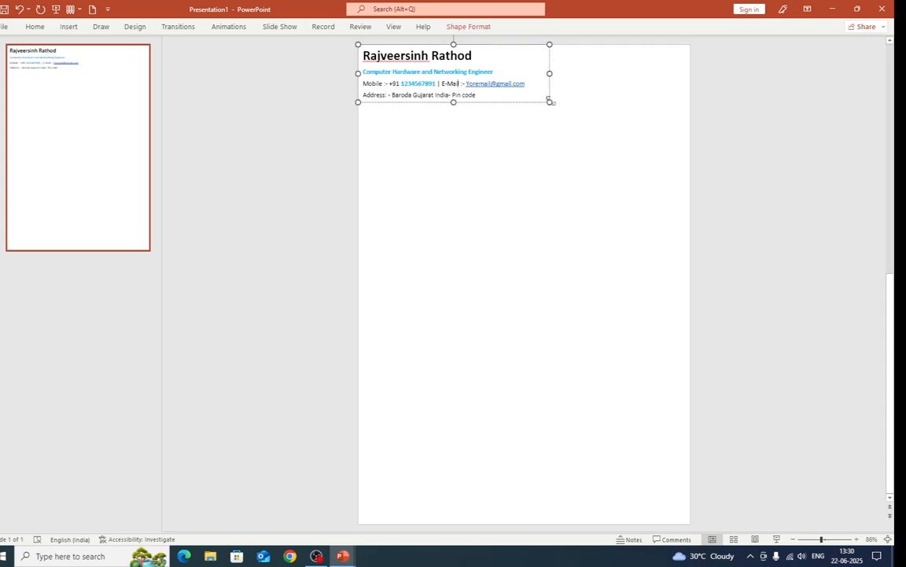
pyautogui.moveTo(549, 101)
pyautogui.mouseDown()
pyautogui.moveTo(568, 117)
pyautogui.moveTo(545, 102)
pyautogui.mouseUp()
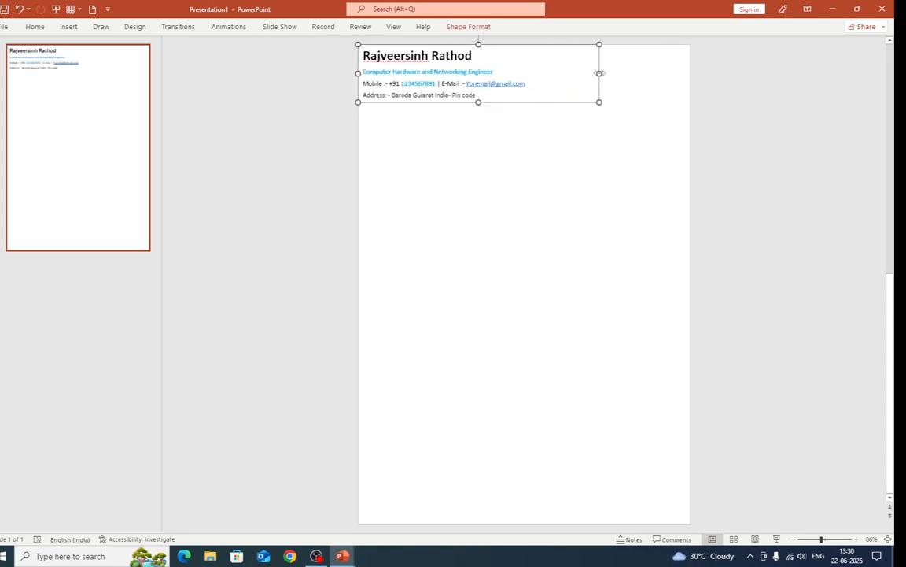
pyautogui.moveTo(598, 74); pyautogui.dragTo(559, 78)
pyautogui.click(404, 136)
pyautogui.click(374, 71)
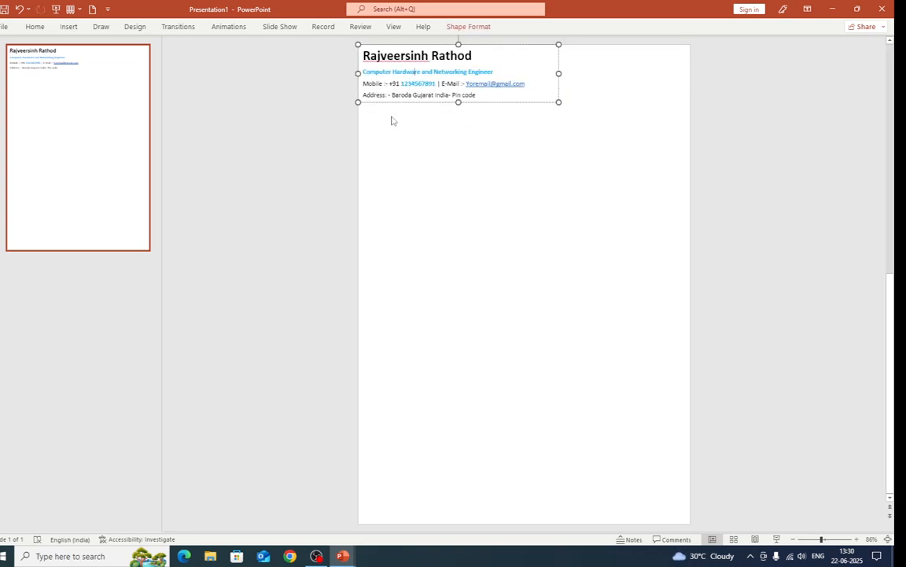
pyautogui.click(602, 91)
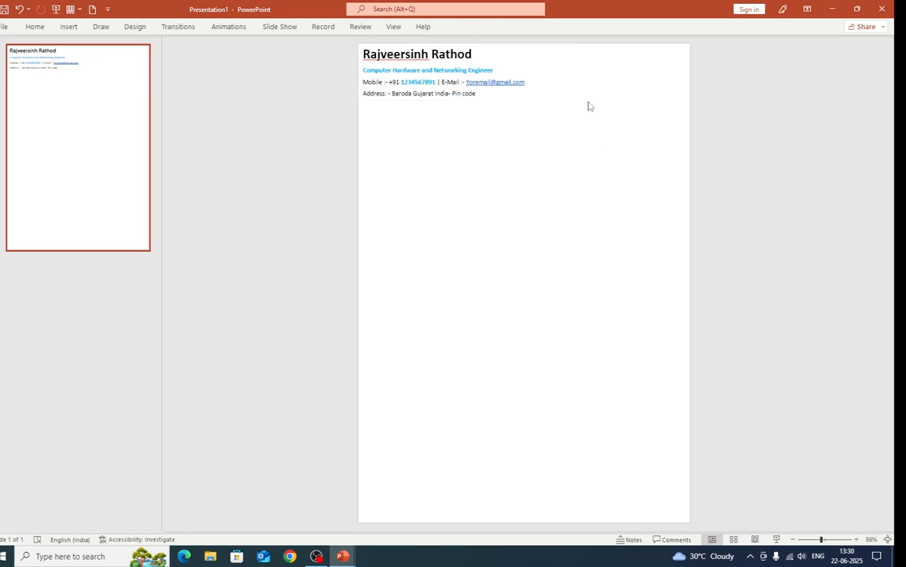
pyautogui.click(453, 83)
pyautogui.click(579, 166)
# Step: Insert the portrait picture named images from the Downloads folder on this device
pyautogui.click(69, 28)
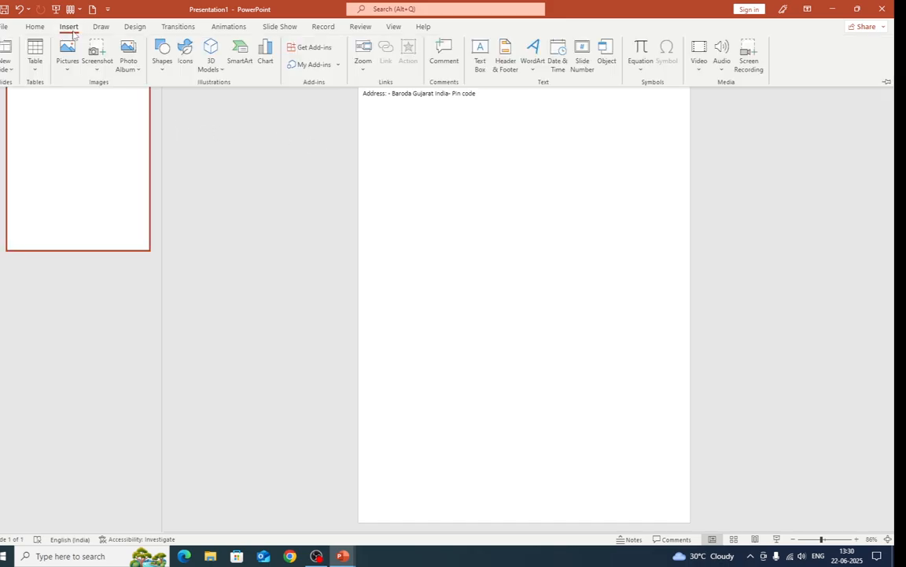
pyautogui.click(66, 72)
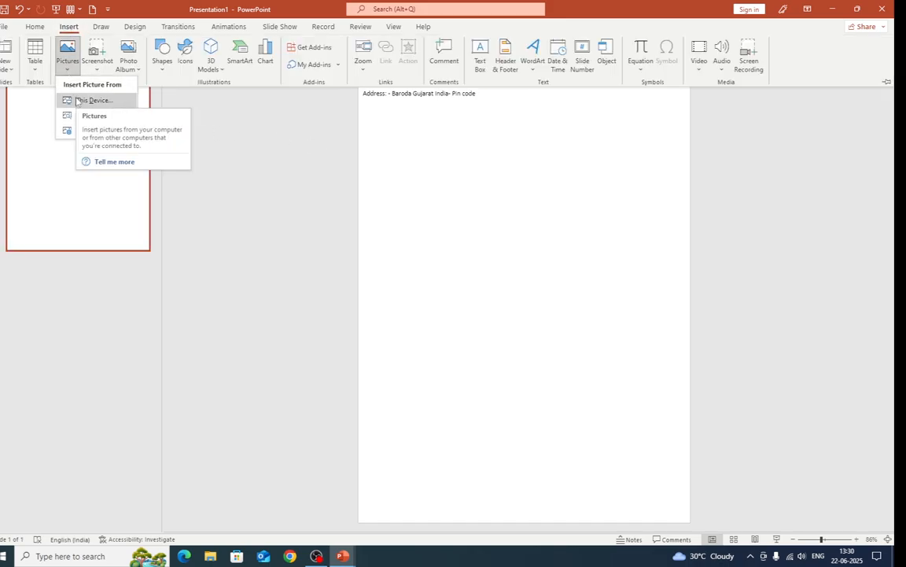
pyautogui.click(77, 101)
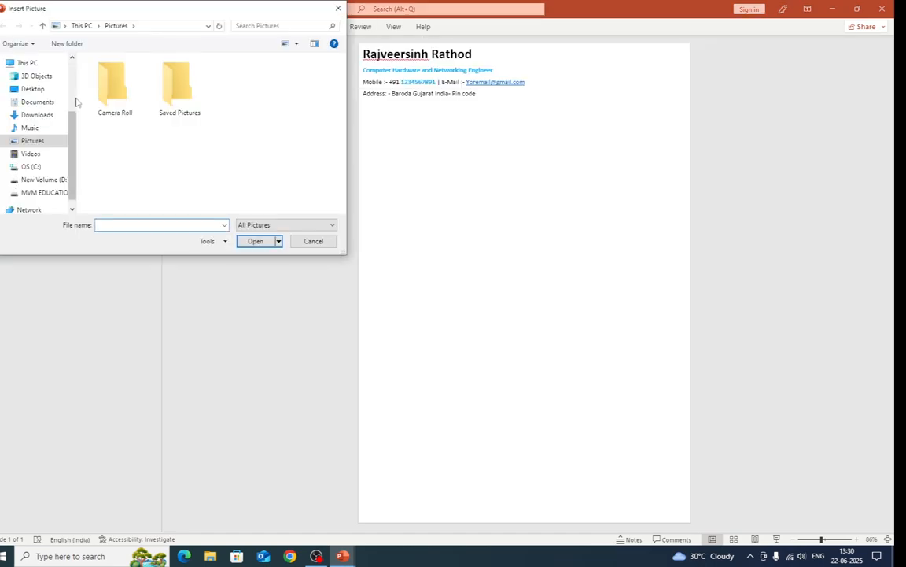
pyautogui.click(52, 116)
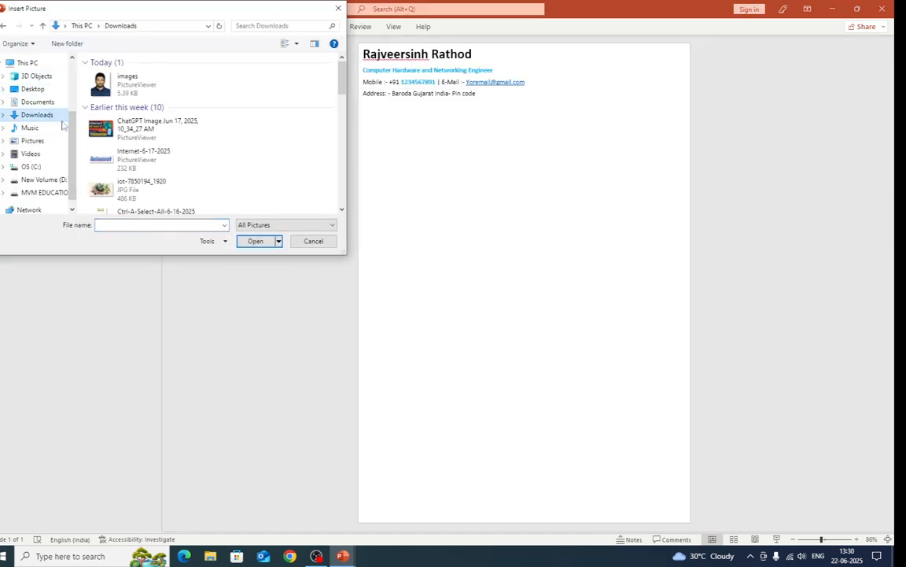
pyautogui.doubleClick(118, 82)
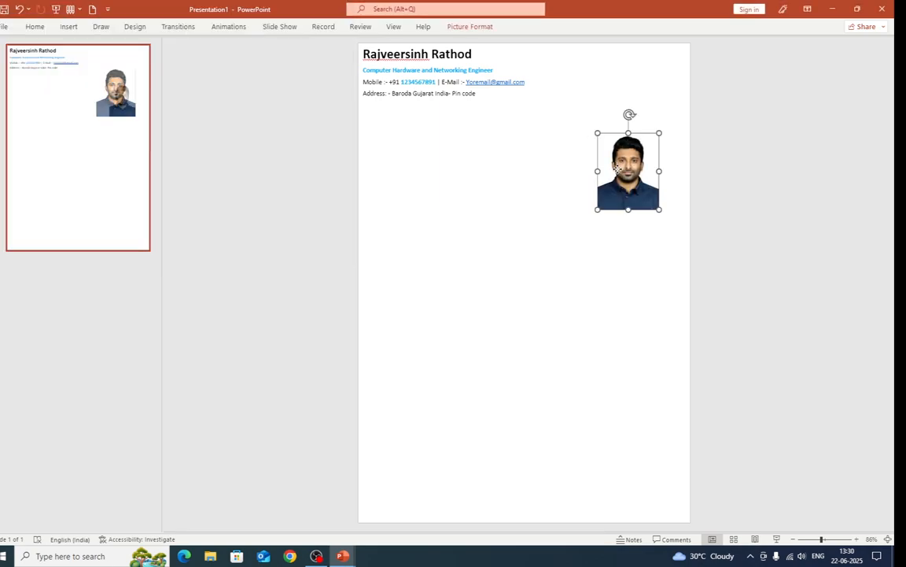
# Step: Move the portrait photo to the page's upper-right corner beside the header text and shrink it to about the header's height
pyautogui.moveTo(618, 167); pyautogui.dragTo(629, 82)
pyautogui.moveTo(670, 120); pyautogui.dragTo(669, 117)
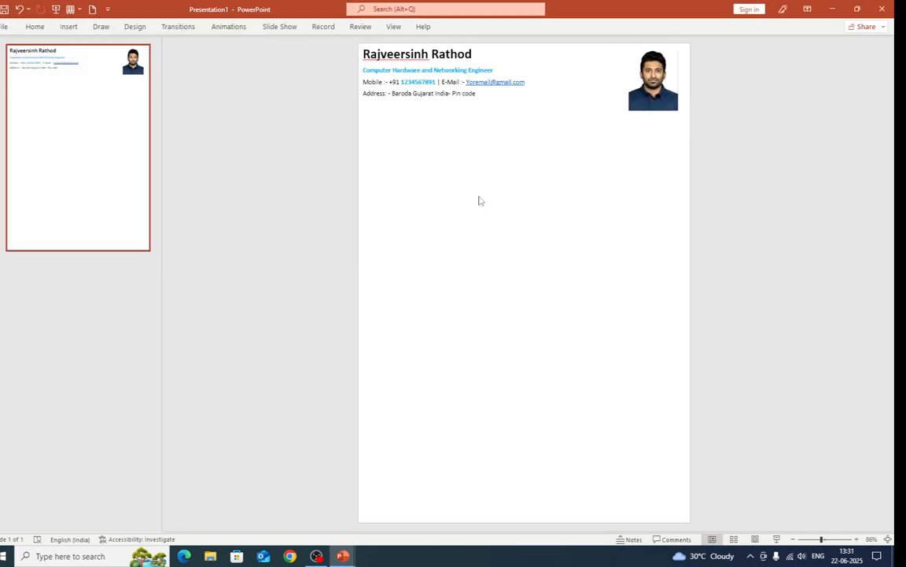
pyautogui.click(384, 83)
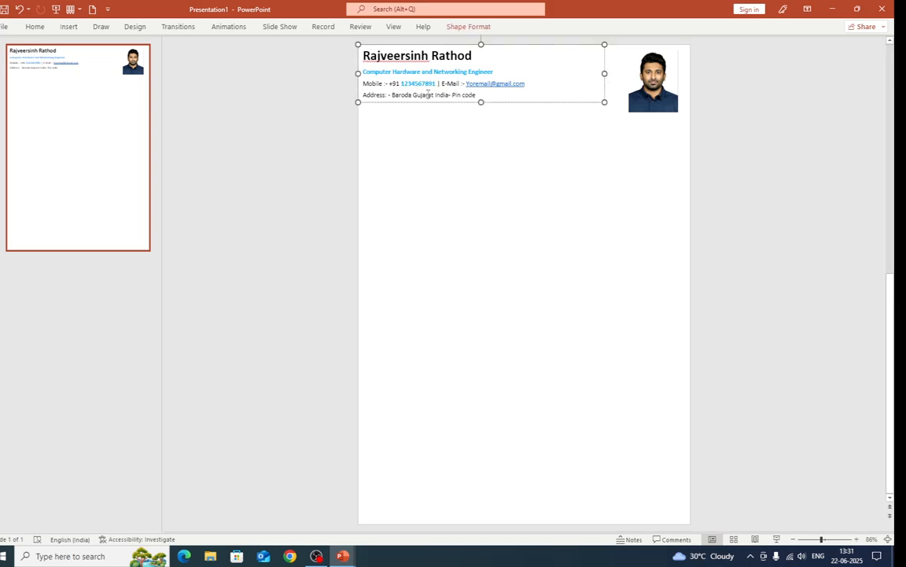
pyautogui.click(540, 258)
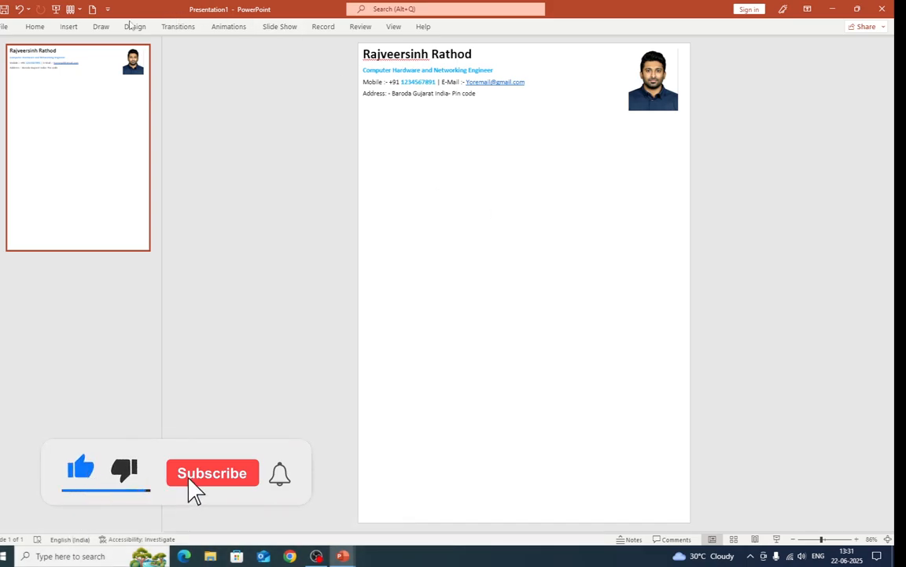
pyautogui.click(68, 28)
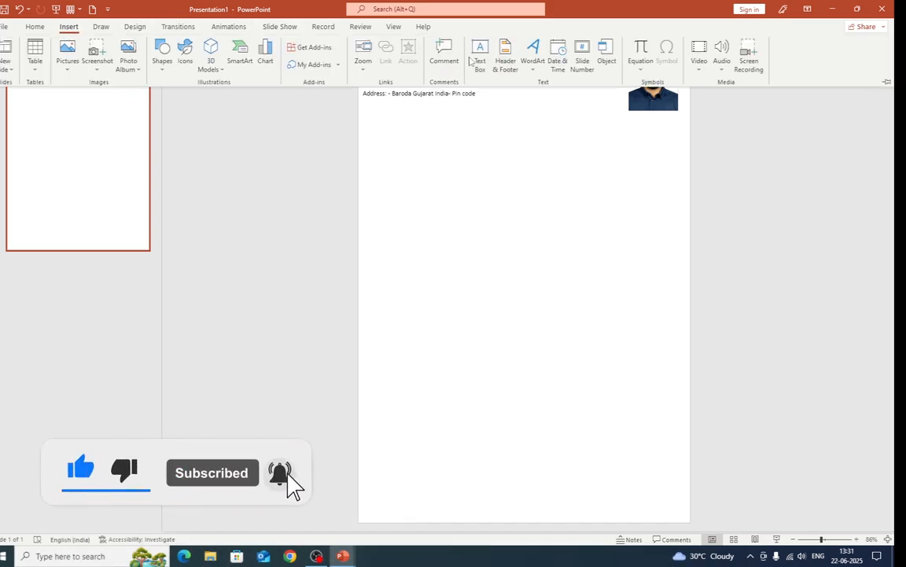
pyautogui.click(471, 60)
pyautogui.moveTo(369, 124); pyautogui.dragTo(483, 155)
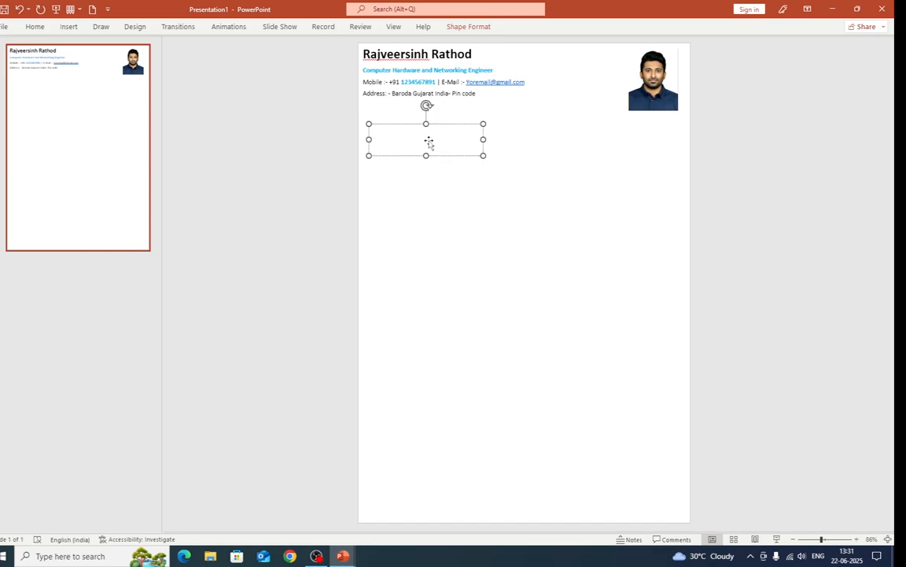
pyautogui.click(426, 105)
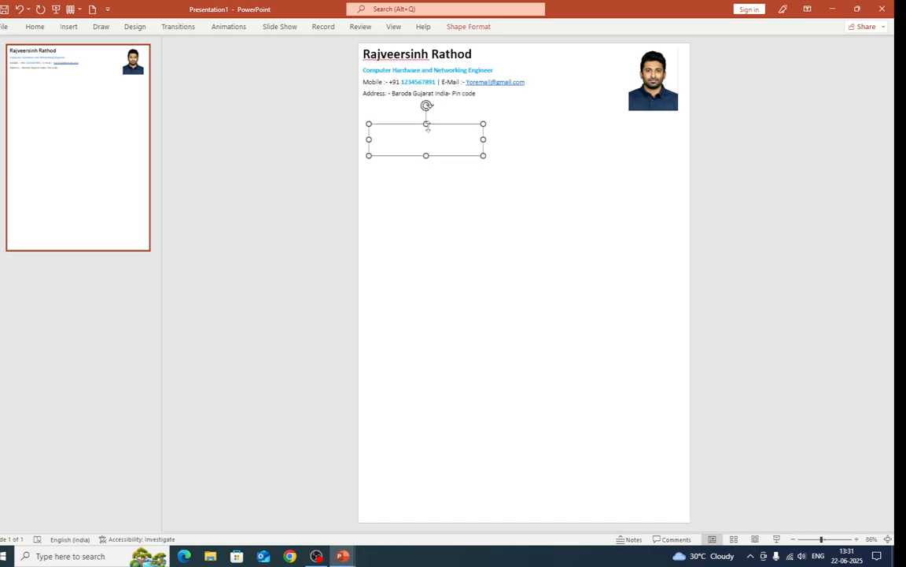
pyautogui.press('Delete')
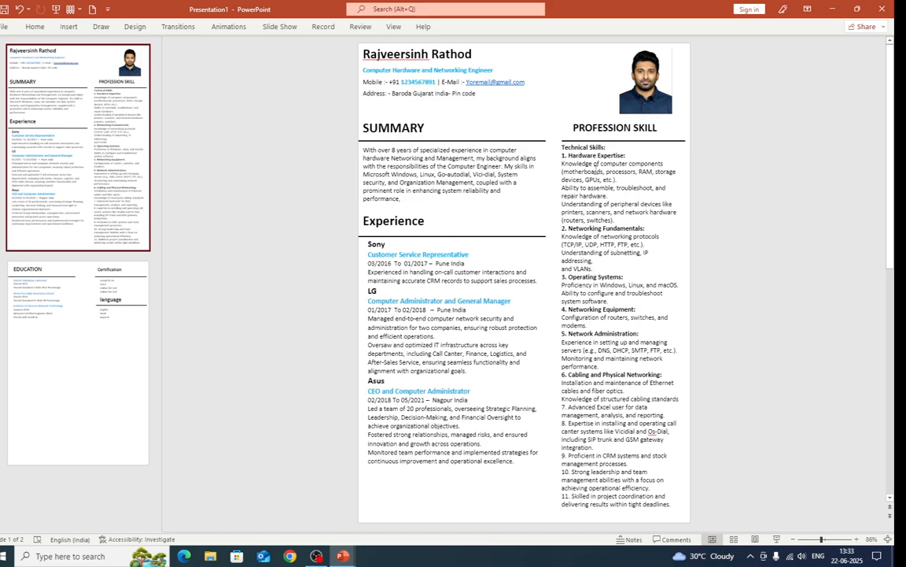
# Step: Delete the divider lines under the Experience, SUMMARY and PROFESSION SKILL headings
pyautogui.click(496, 174)
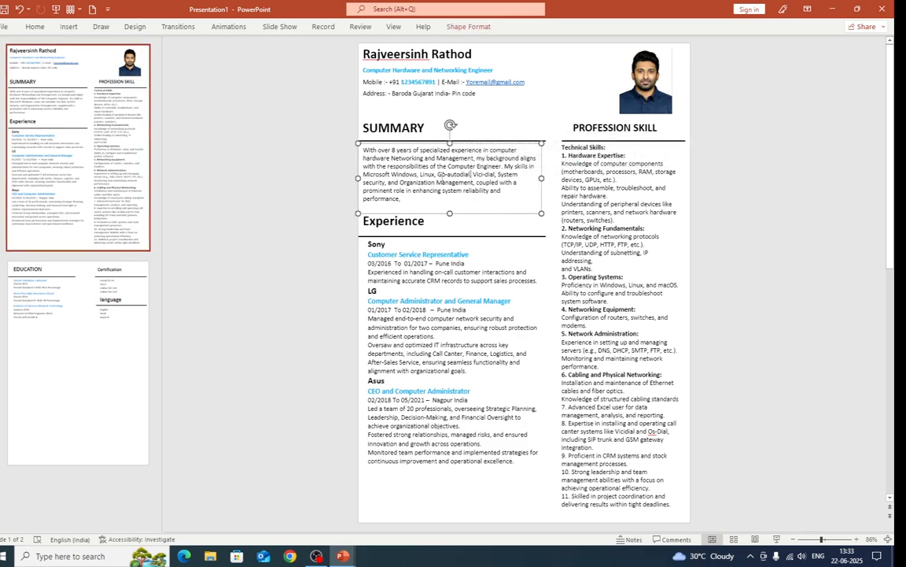
pyautogui.click(475, 237)
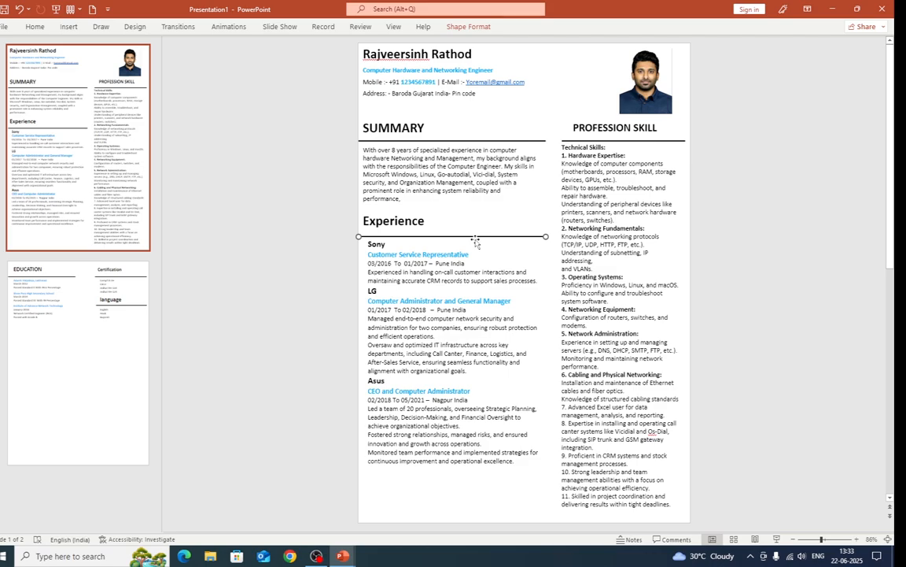
pyautogui.press('Delete')
pyautogui.click(479, 140)
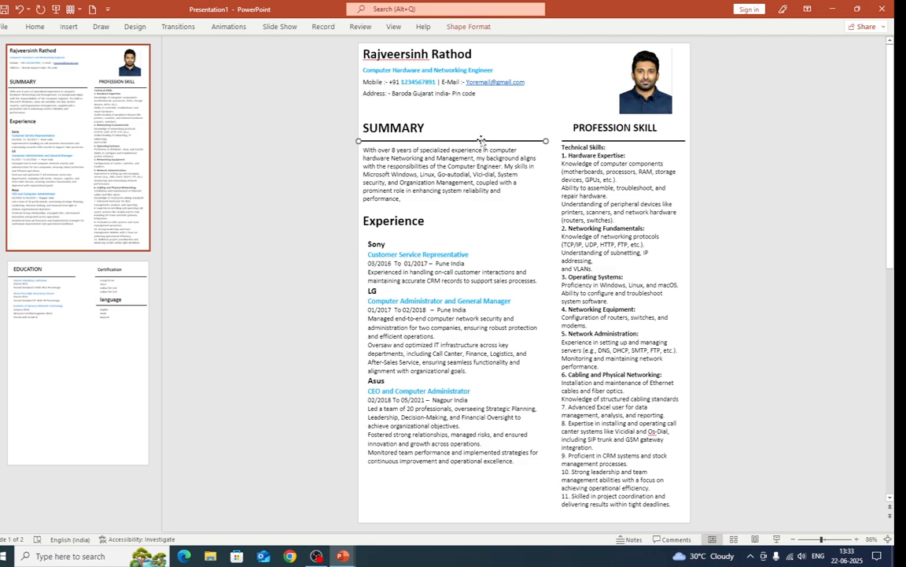
pyautogui.press('Delete')
pyautogui.click(579, 140)
pyautogui.press('Delete')
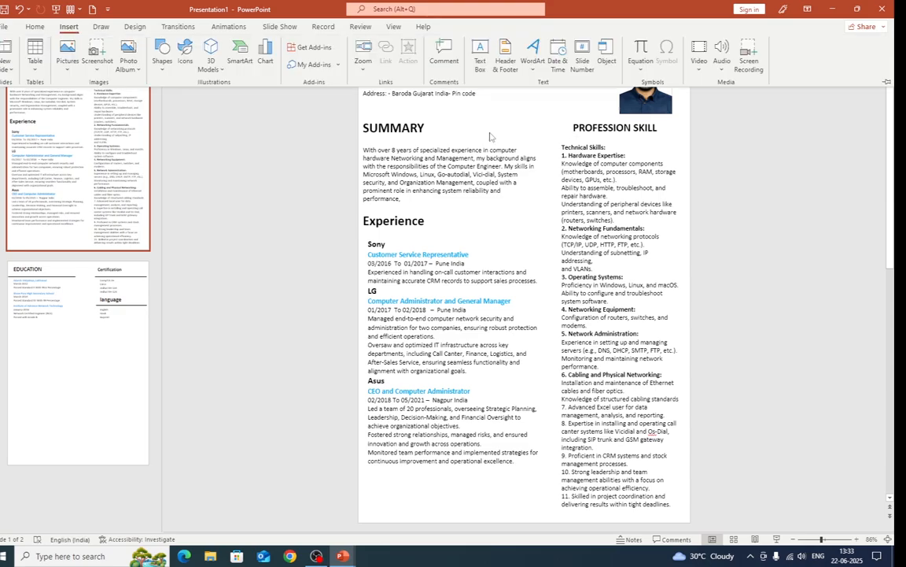
# Step: Draw a straight horizontal line under the SUMMARY heading, starting at the page's left edge and spanning most of the left column
pyautogui.click(154, 66)
pyautogui.click(169, 97)
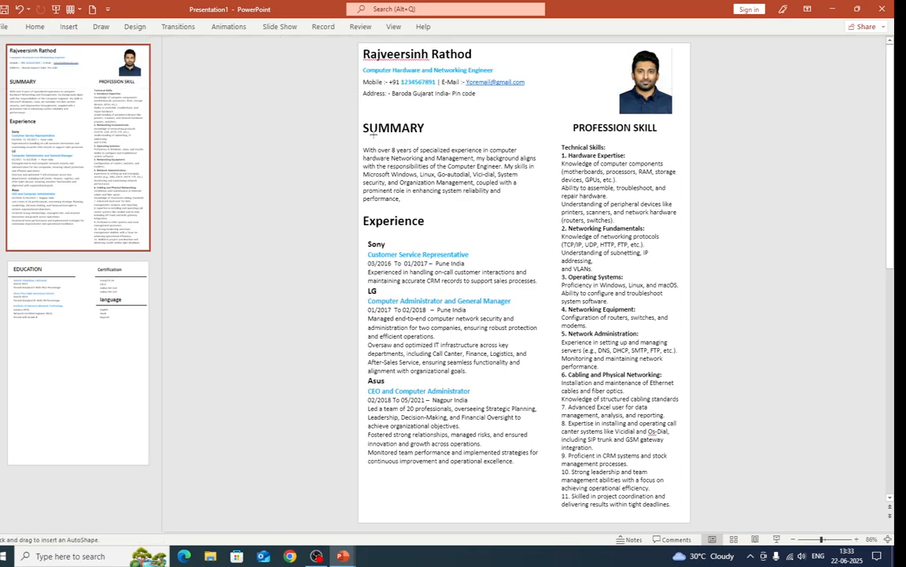
pyautogui.moveTo(398, 135); pyautogui.dragTo(518, 137)
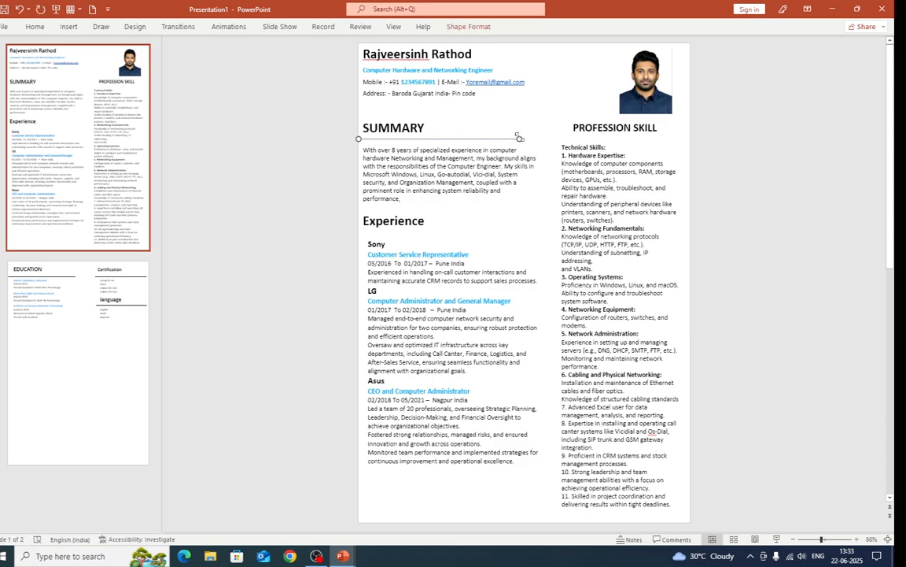
# Step: Format the line under SUMMARY with a black outline and a weight of 1½ pt
pyautogui.rightClick(510, 141)
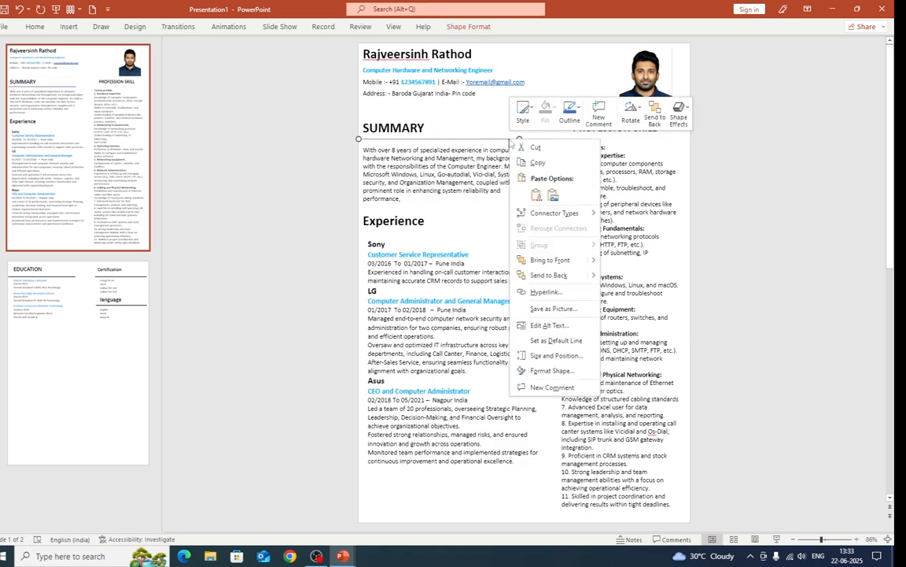
pyautogui.click(570, 112)
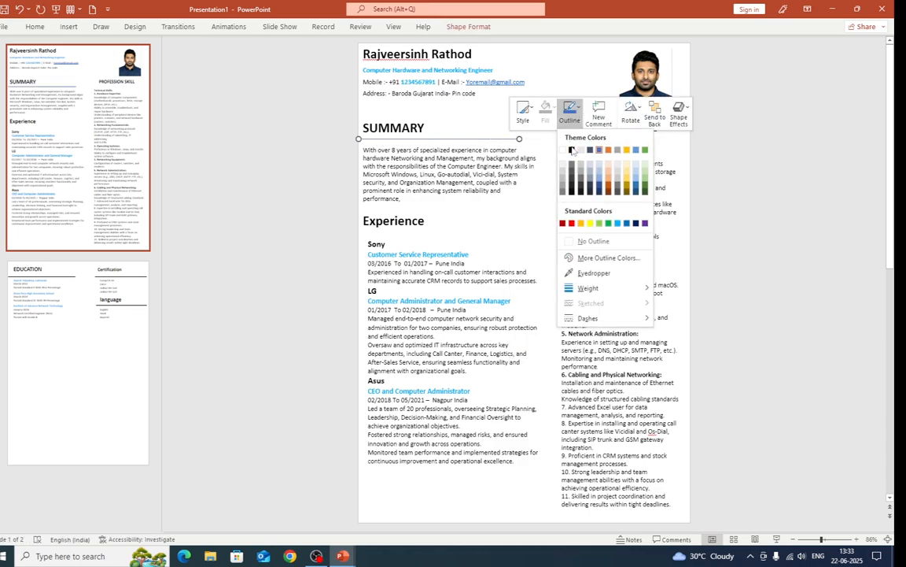
pyautogui.click(572, 150)
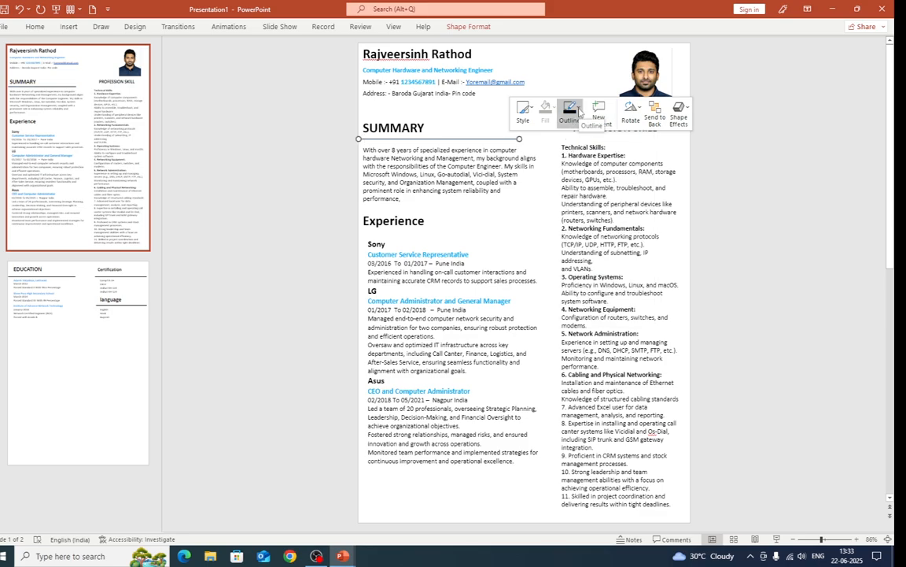
pyautogui.click(580, 111)
pyautogui.moveTo(634, 293)
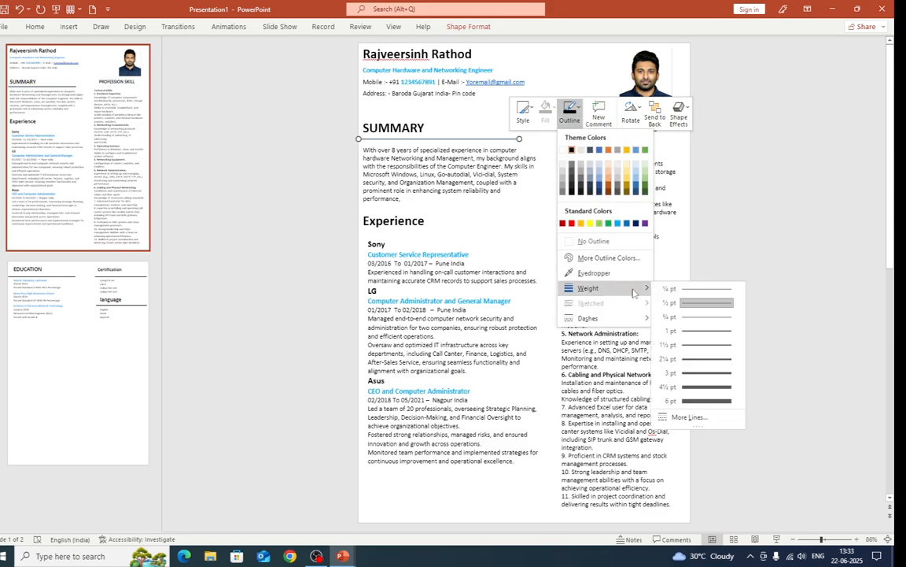
pyautogui.click(704, 345)
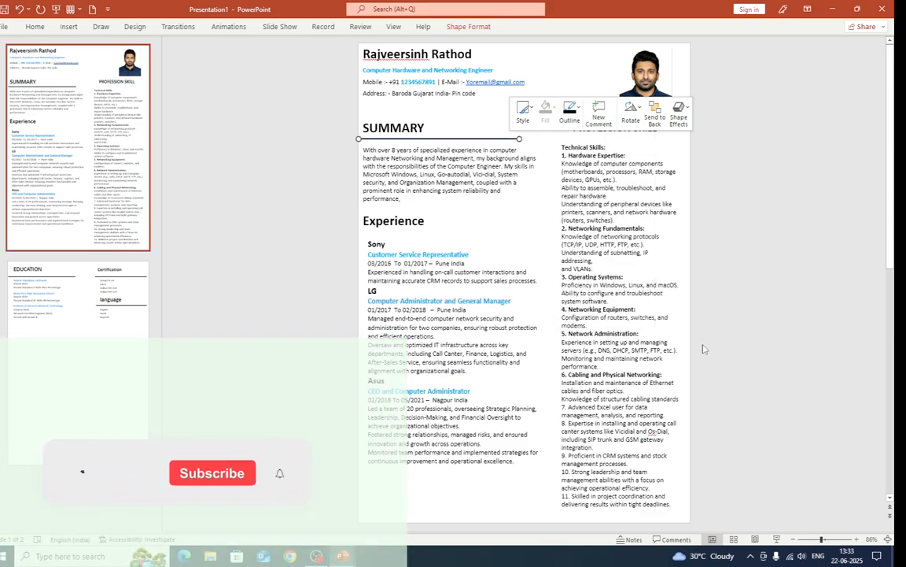
# Step: Duplicate the SUMMARY divider line and place copies under the Experience and PROFESSION SKILL headings, shortening the latter to fit its column
pyautogui.click(444, 142)
pyautogui.hotkey('ctrl', 'd')
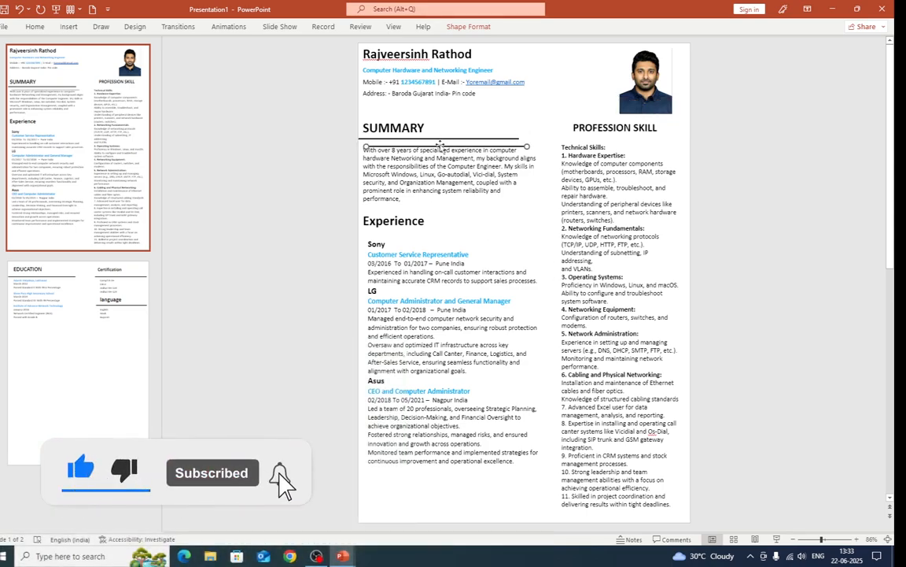
pyautogui.moveTo(441, 145); pyautogui.dragTo(436, 233)
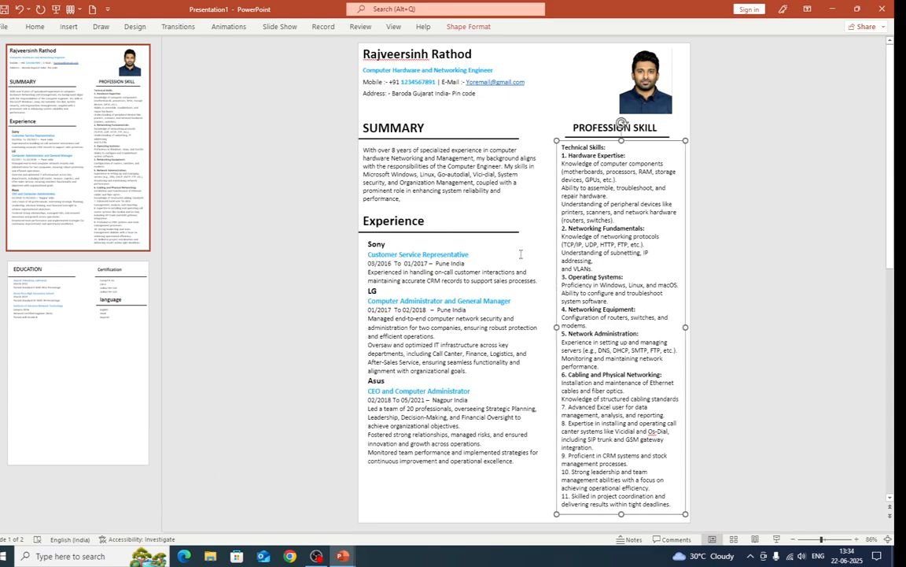
pyautogui.click(537, 193)
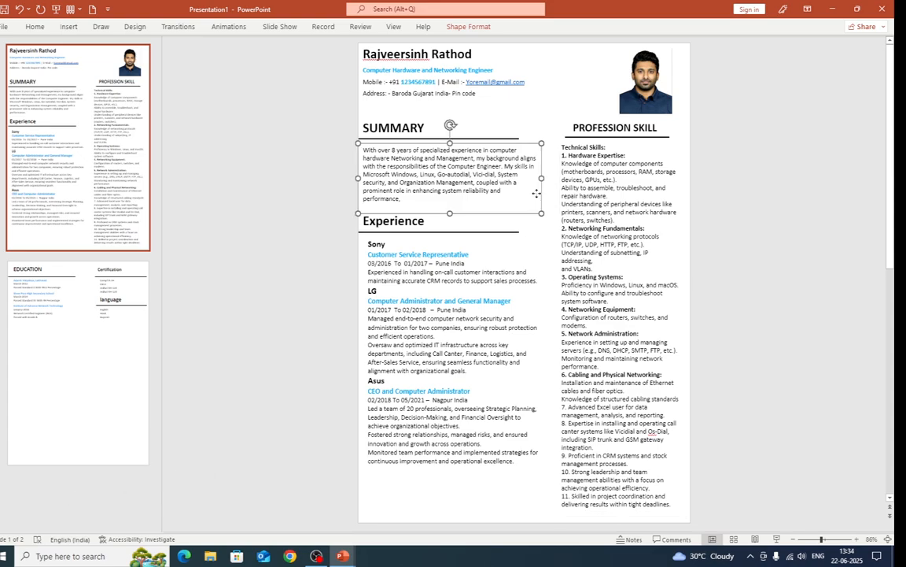
pyautogui.click(530, 119)
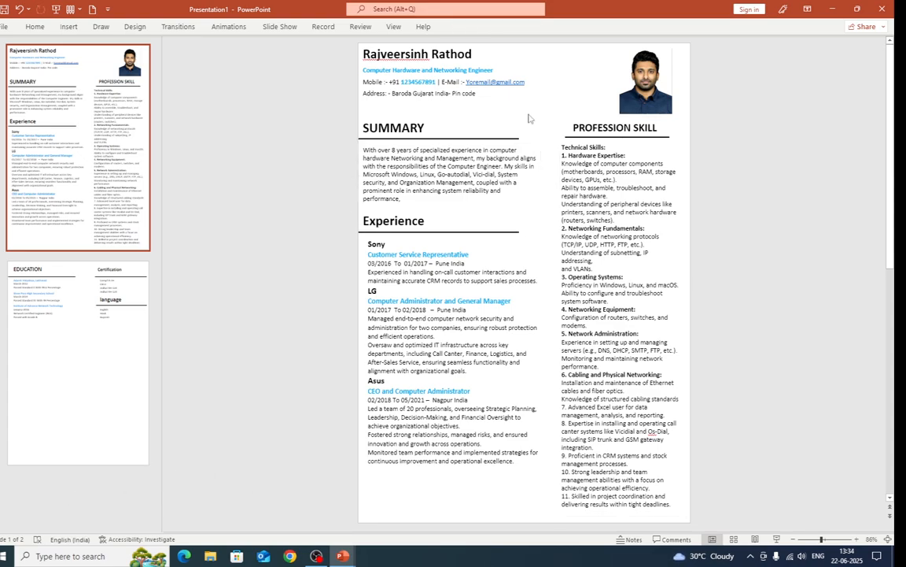